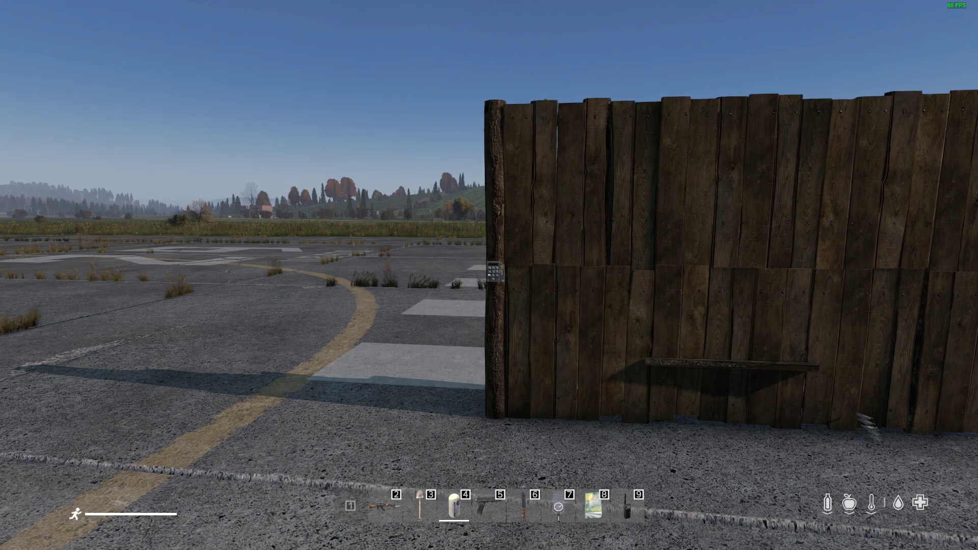
- Approach the code lock on the wooden gate and open the locked gate
{"action": "key", "text": "w"}
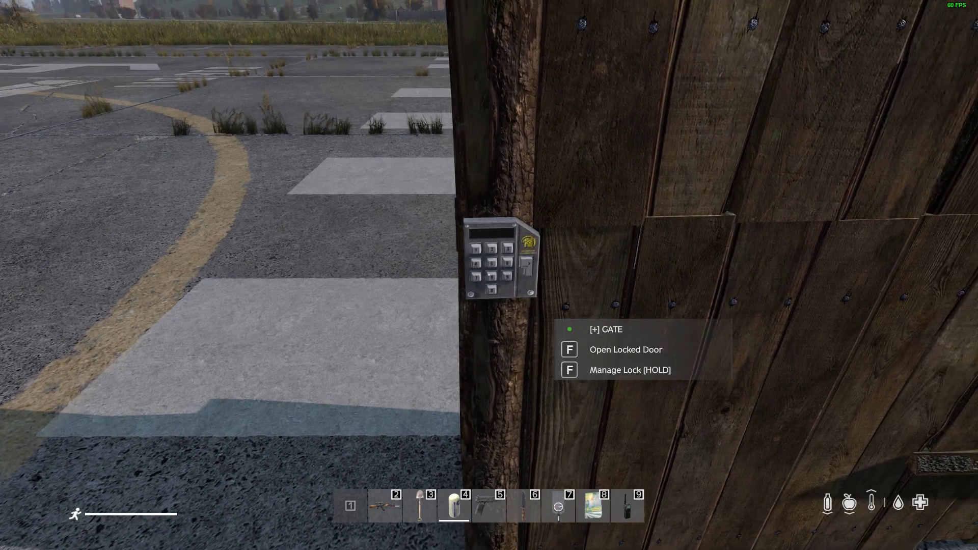
{"action": "key", "text": "f"}
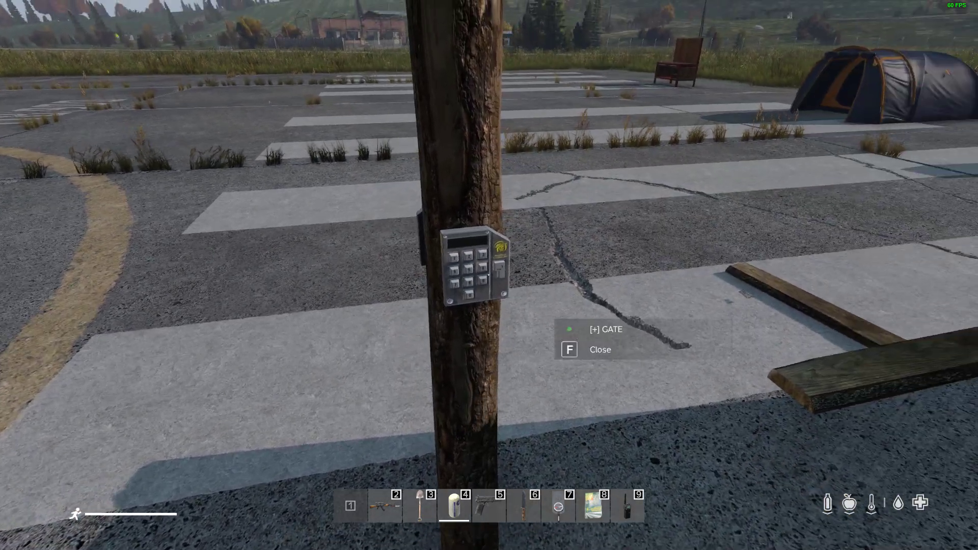
{"action": "key", "text": "s"}
{"action": "key", "text": "w"}
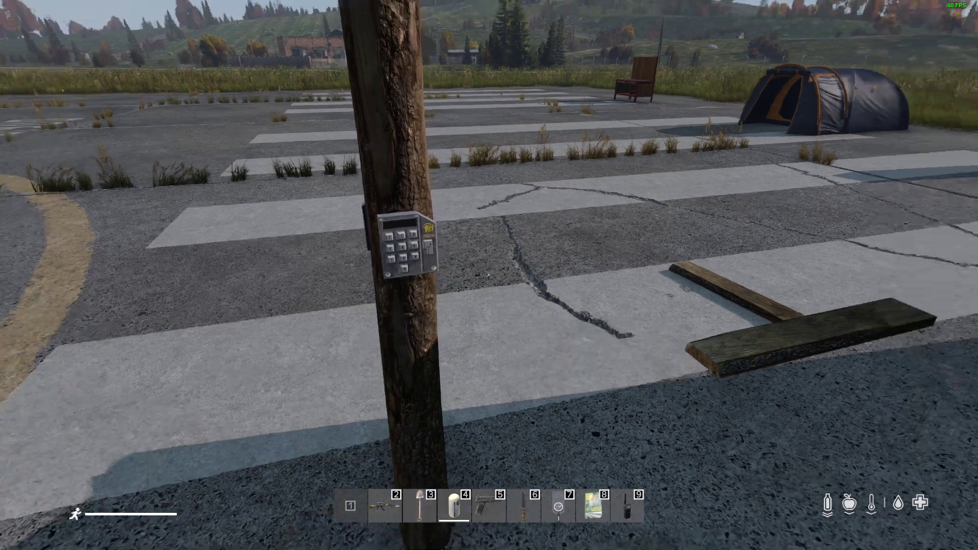
{"action": "key", "text": "f"}
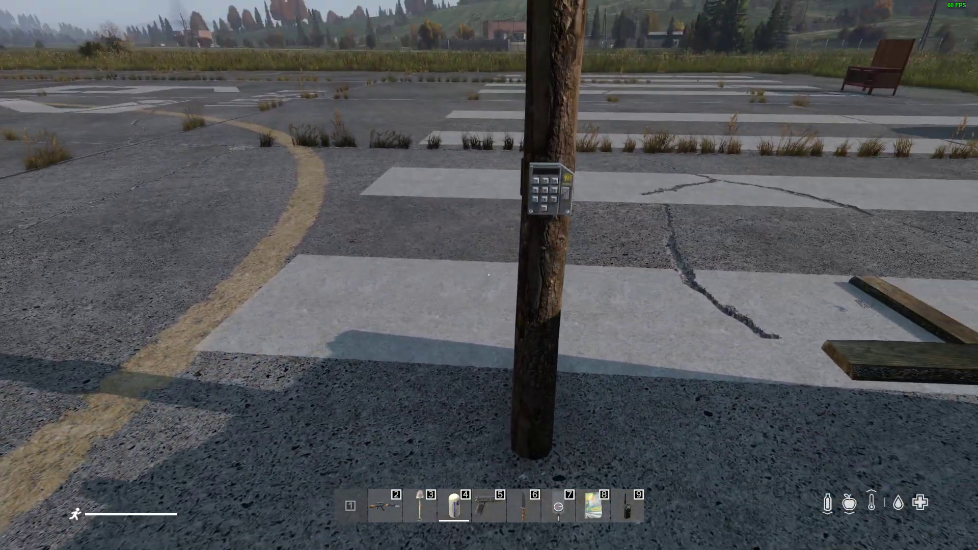
{"action": "mouse_move", "coordinate": [488, 276]}
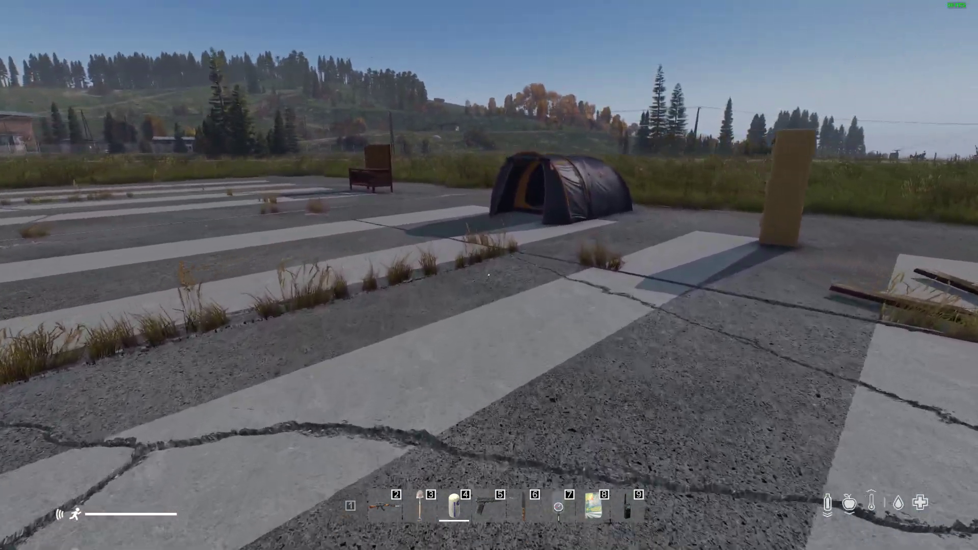
- Walk through the gate past the tent to the rifle safe and open the safe
{"action": "key", "text": "w"}
{"action": "key", "text": "w"}
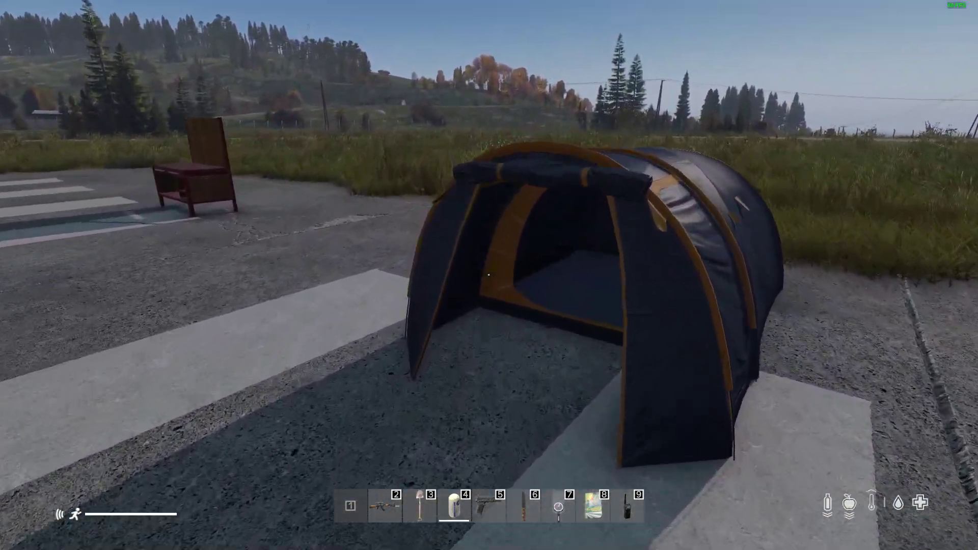
{"action": "key", "text": "w"}
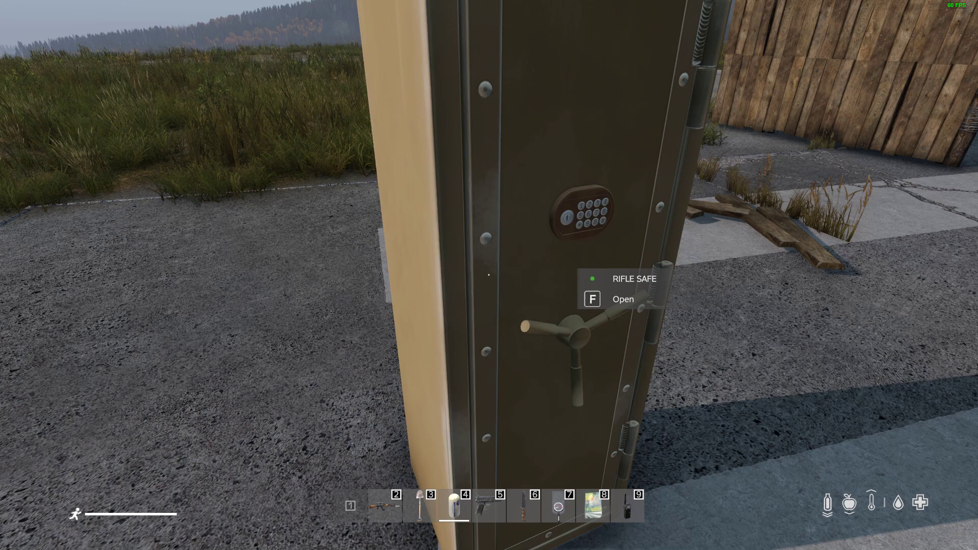
{"action": "key", "text": "d"}
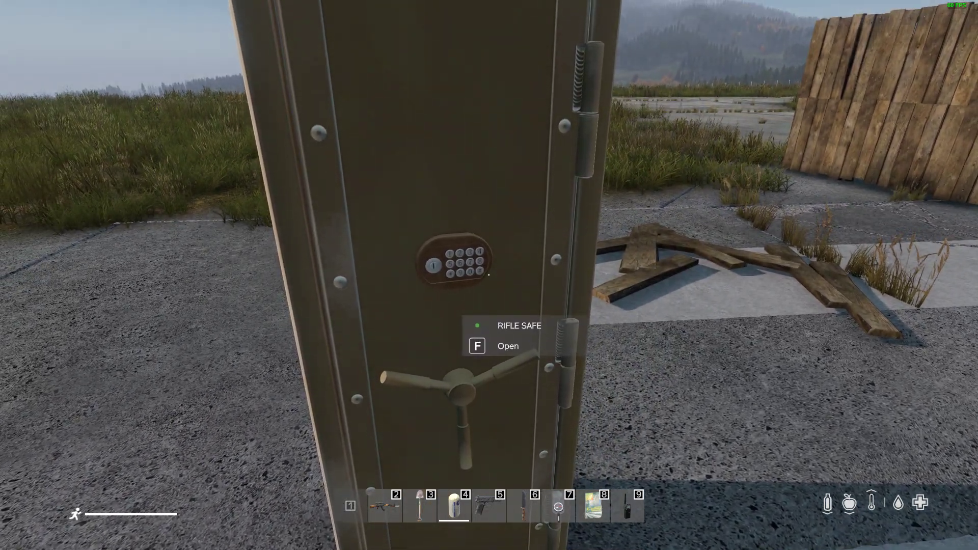
{"action": "key", "text": "f"}
{"action": "key", "text": "s"}
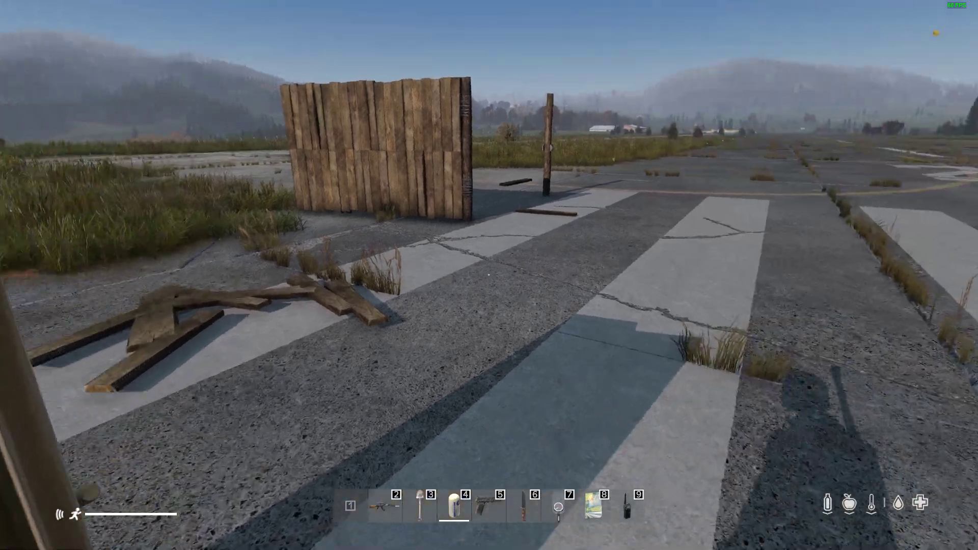
- Walk around the airfield base to view the open gate, tent, rifle safe and red workbench
{"action": "key", "text": "w"}
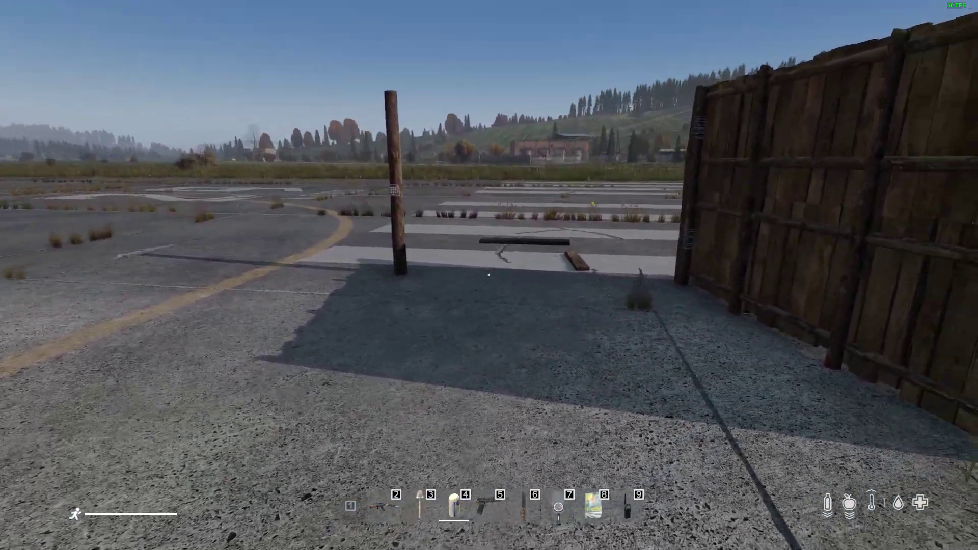
{"action": "key", "text": "w"}
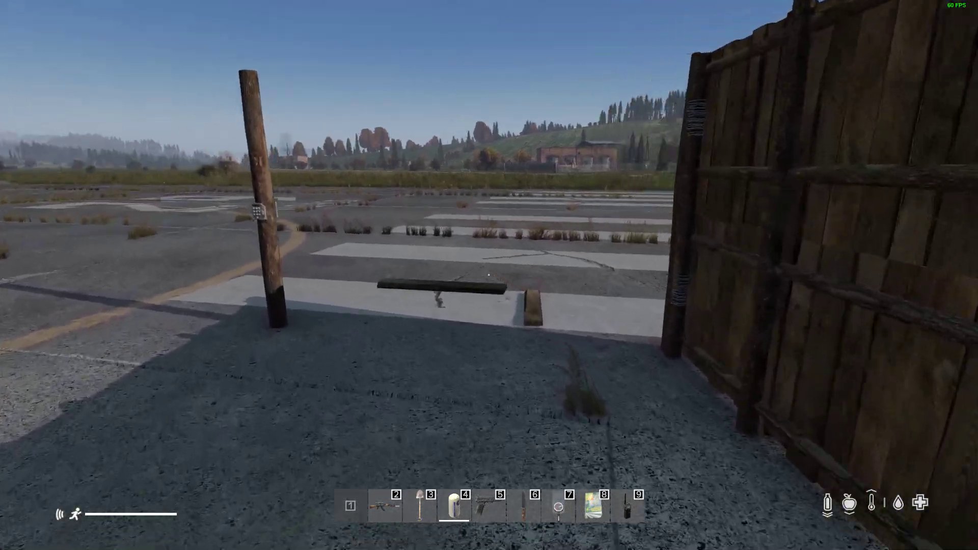
{"action": "key", "text": "w"}
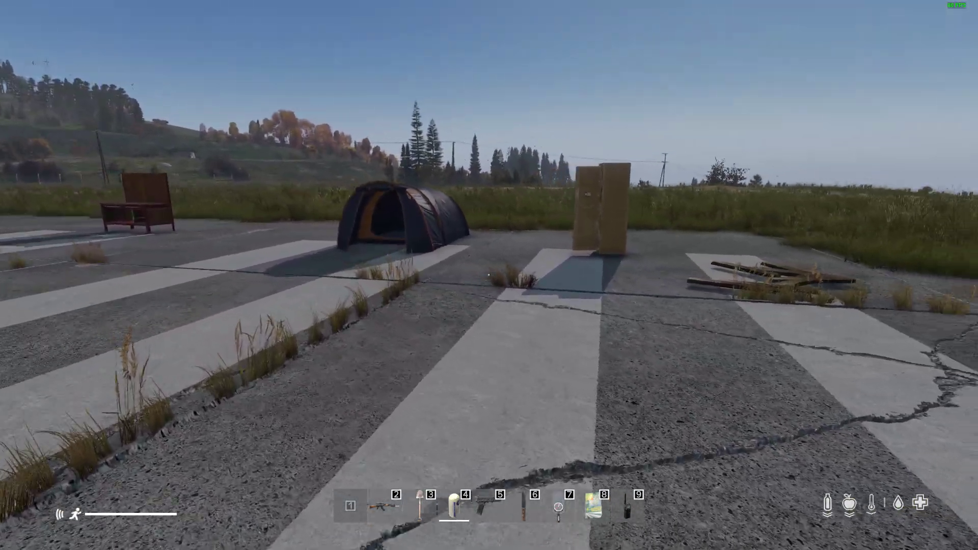
{"action": "key", "text": "w"}
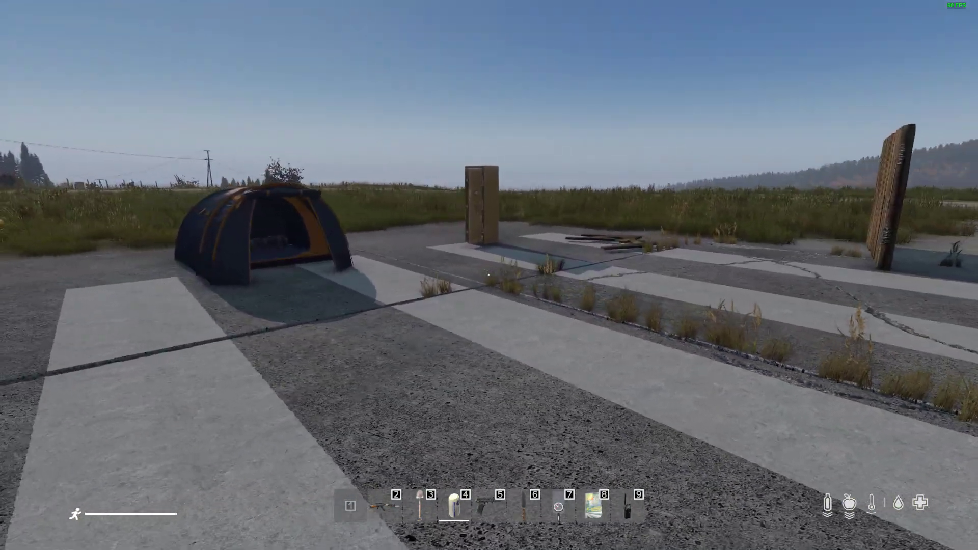
{"action": "key", "text": "s"}
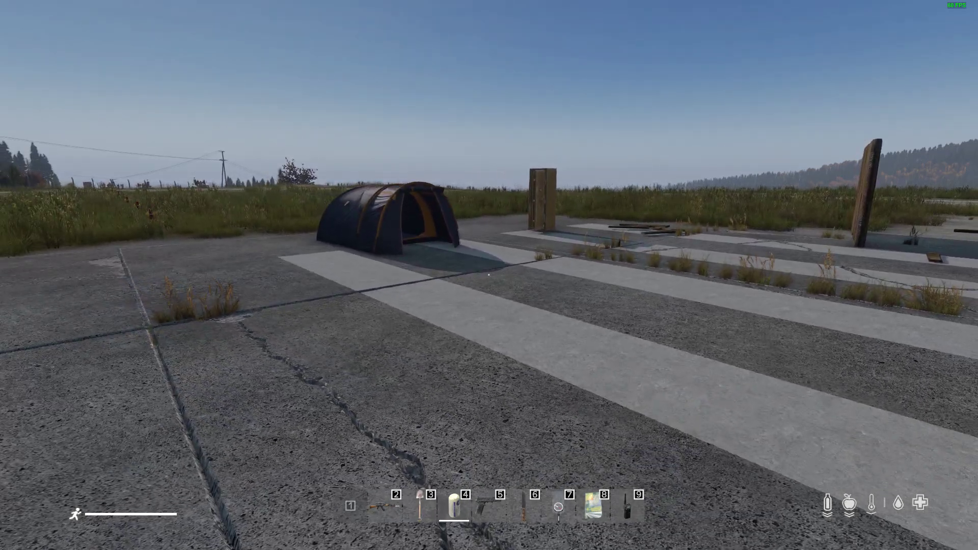
{"action": "key", "text": "w"}
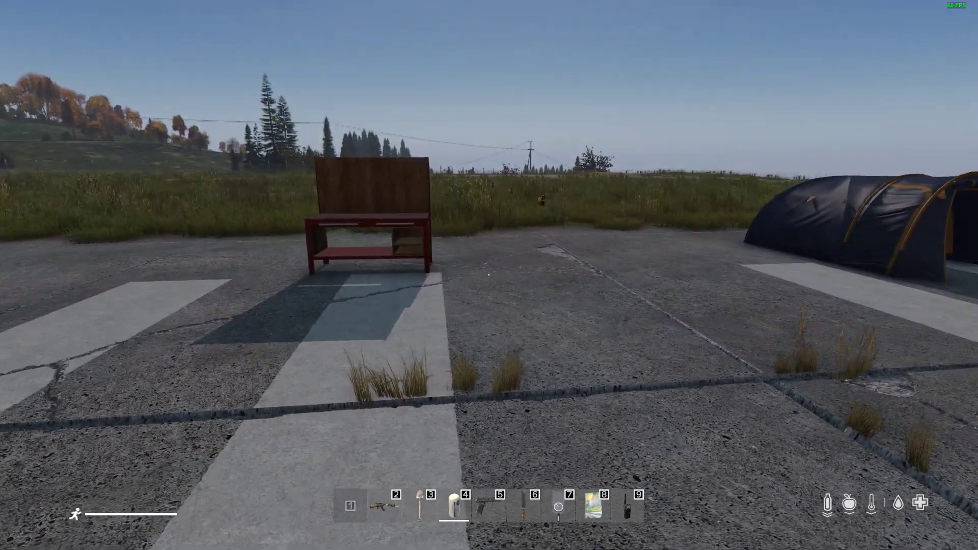
{"action": "key", "text": "s"}
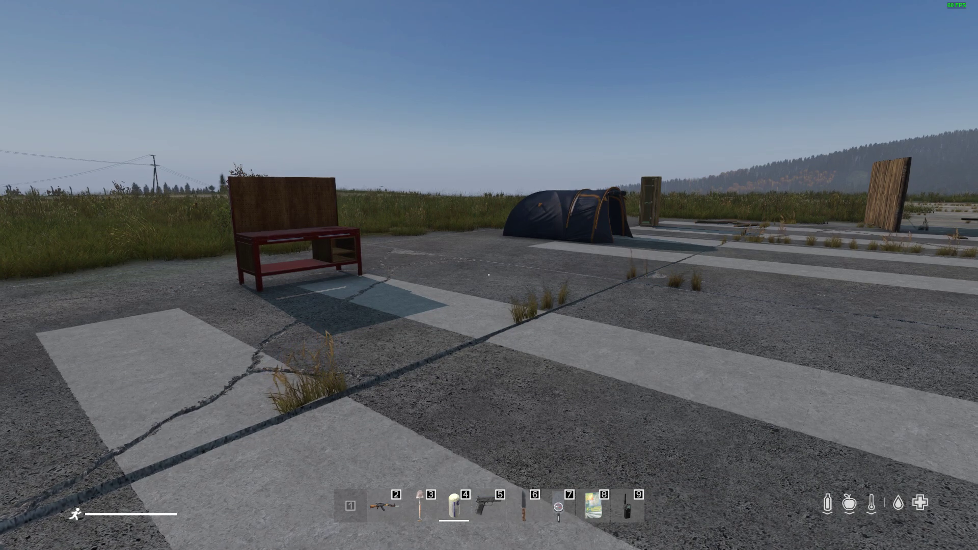
- Switch to the browser and show the start of the 2024 beginners guide playlist for DayZ PC community servers
{"action": "key", "text": "alt+Tab"}
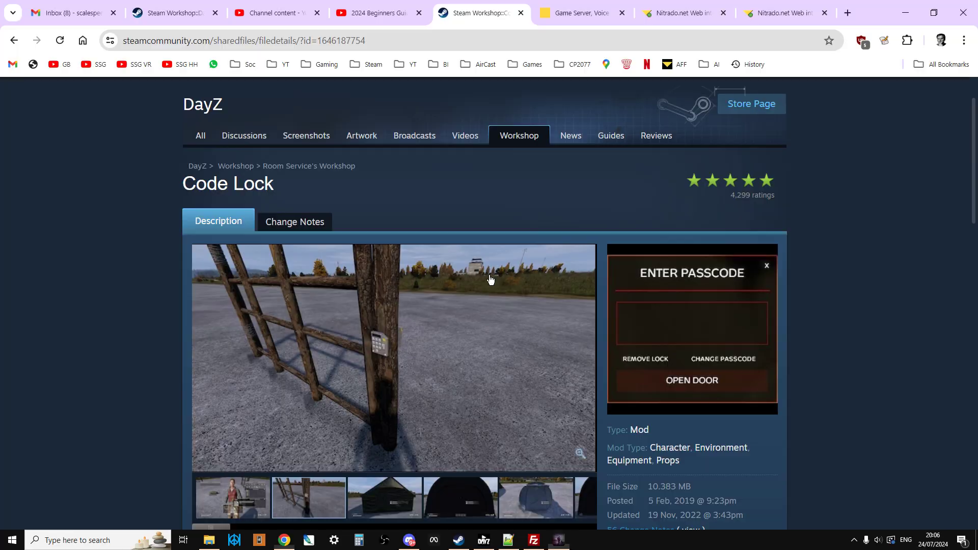
{"action": "left_click", "coordinate": [387, 15]}
{"action": "scroll", "coordinate": [520, 225], "scroll_direction": "up", "scroll_amount": 5}
{"action": "scroll", "coordinate": [624, 242], "scroll_direction": "up", "scroll_amount": 15}
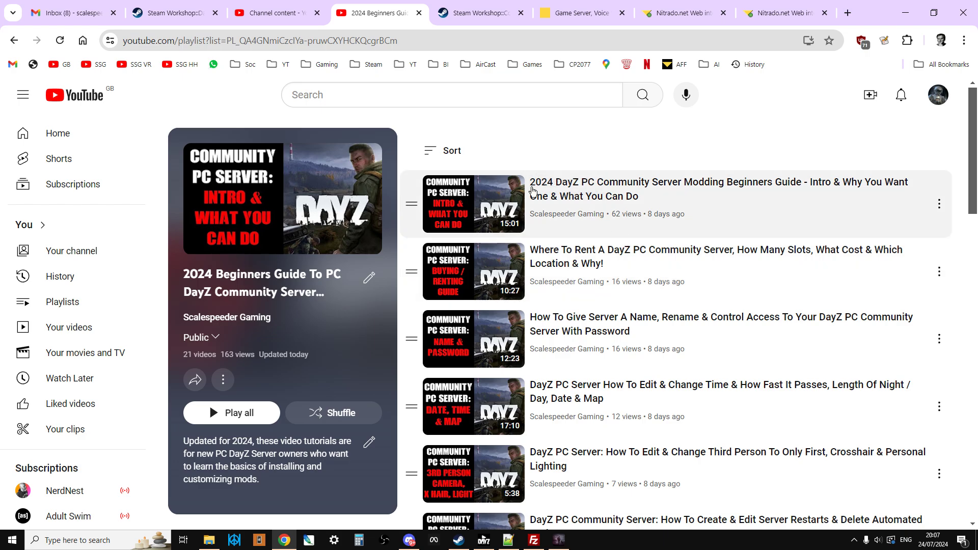
- Review the Code Lock mod's Steam Workshop page, including its images, subscription status and introduction
{"action": "left_click", "coordinate": [462, 15]}
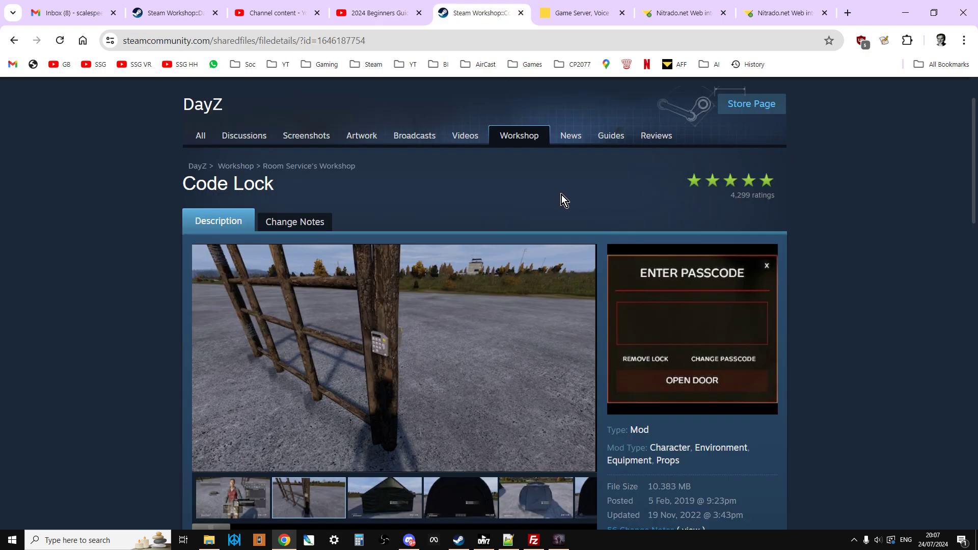
{"action": "scroll", "coordinate": [556, 214], "scroll_direction": "down", "scroll_amount": 2}
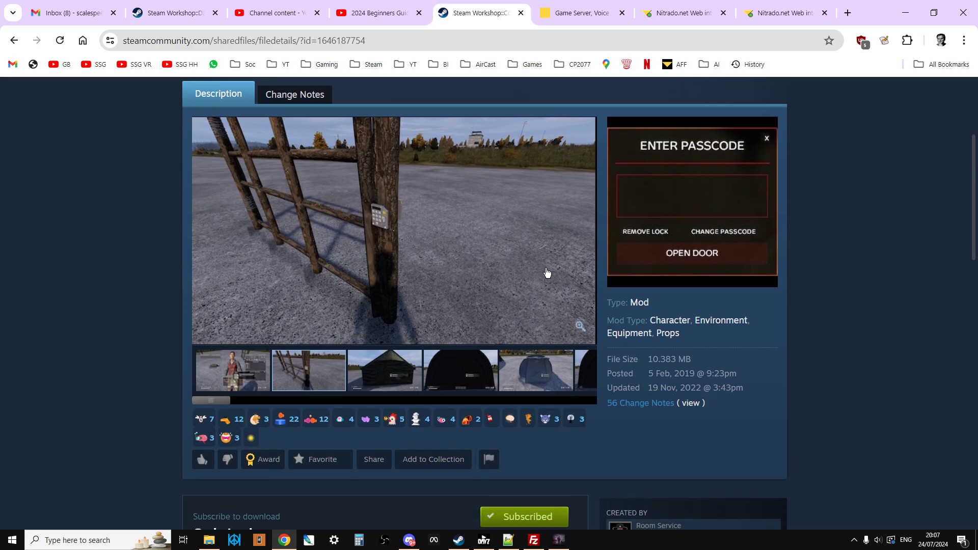
{"action": "scroll", "coordinate": [492, 420], "scroll_direction": "down", "scroll_amount": 1}
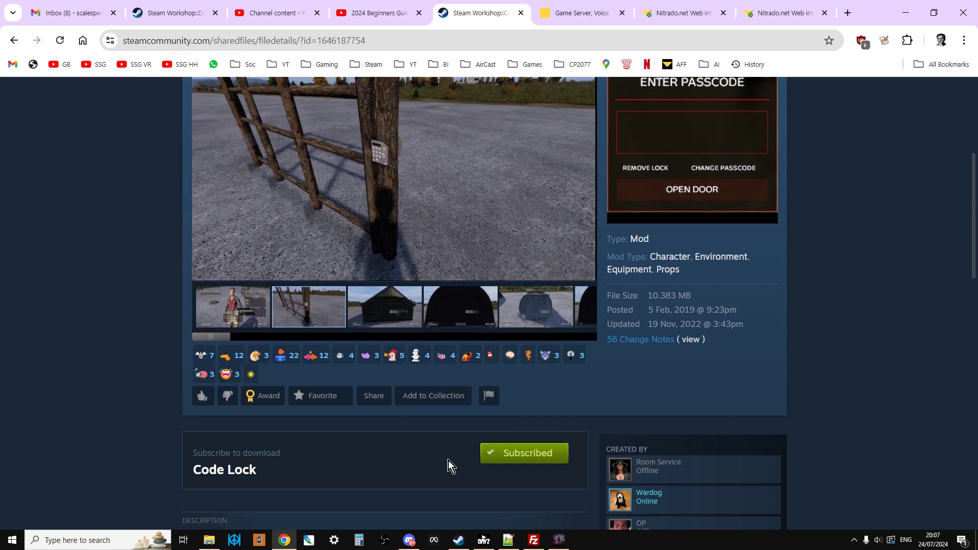
{"action": "scroll", "coordinate": [435, 462], "scroll_direction": "up", "scroll_amount": 4}
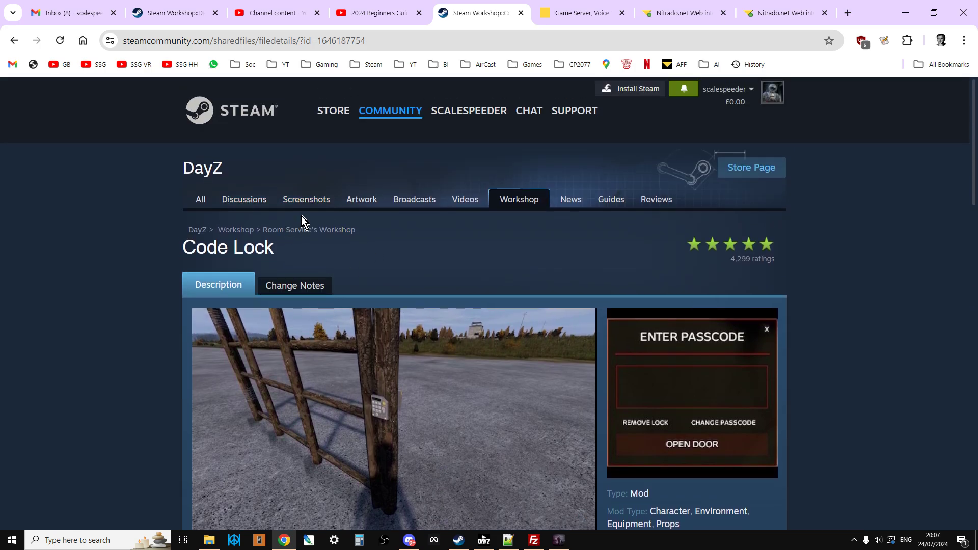
{"action": "scroll", "coordinate": [326, 255], "scroll_direction": "down", "scroll_amount": 5}
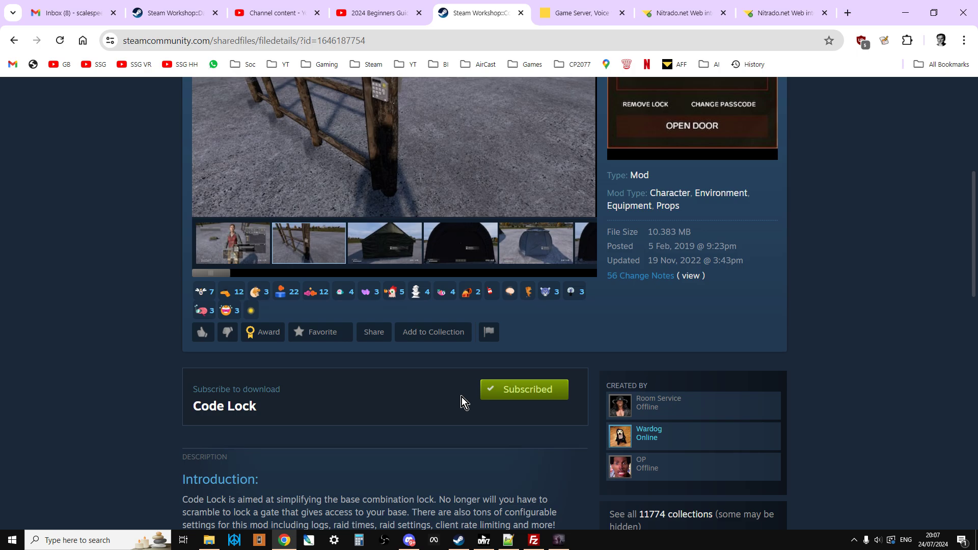
{"action": "scroll", "coordinate": [484, 403], "scroll_direction": "down", "scroll_amount": 4}
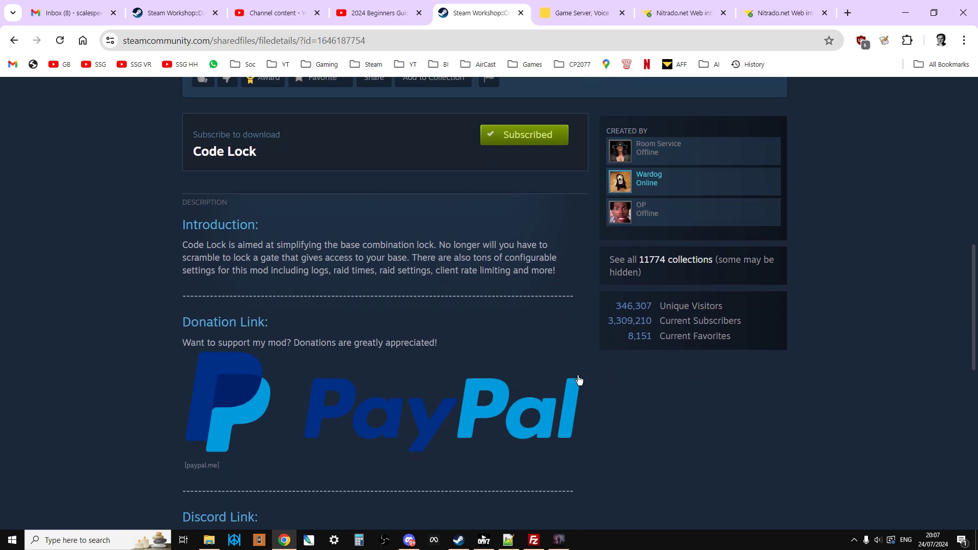
{"action": "scroll", "coordinate": [578, 380], "scroll_direction": "up", "scroll_amount": 9}
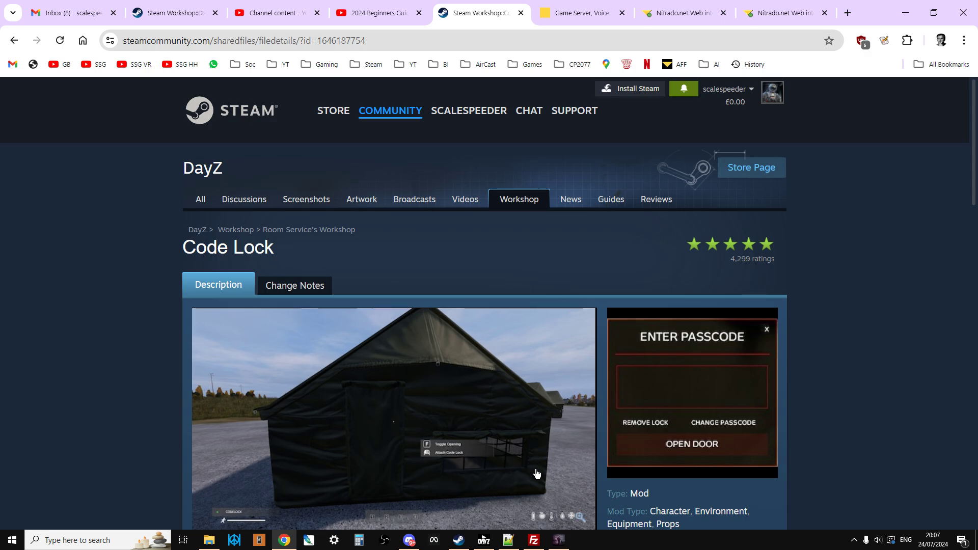
- Switch back to the DayZ game, leave the server without waiting for the countdown, and quit the game
{"action": "left_click", "coordinate": [558, 540]}
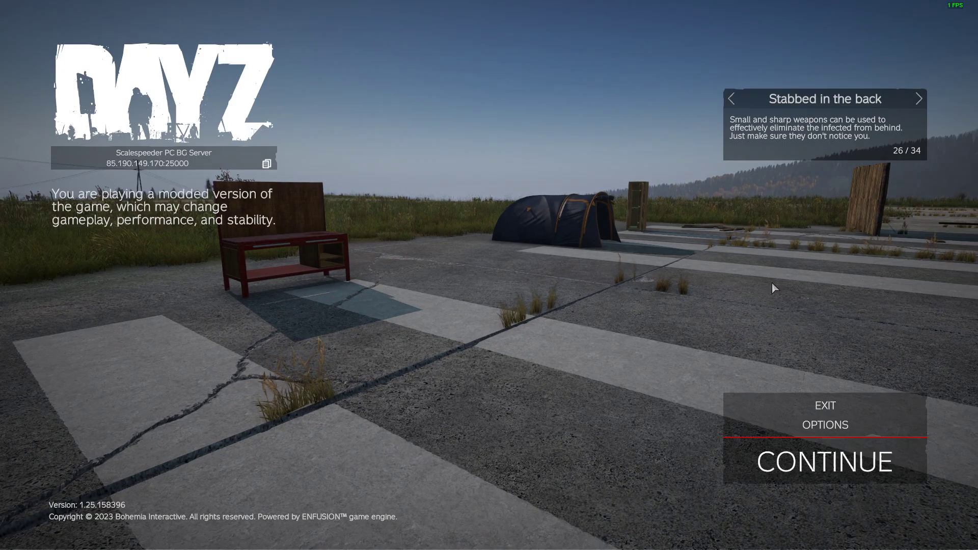
{"action": "left_click", "coordinate": [825, 405]}
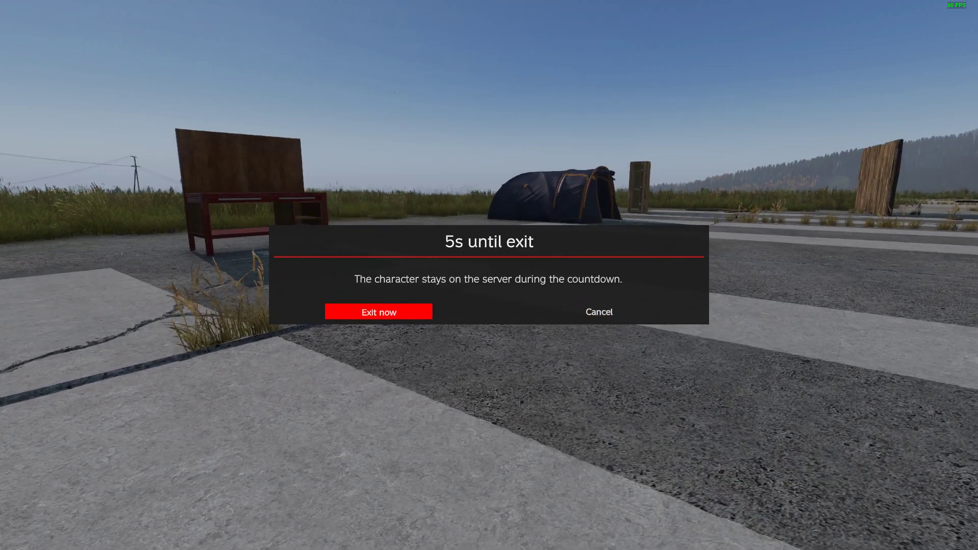
{"action": "left_click", "coordinate": [379, 312]}
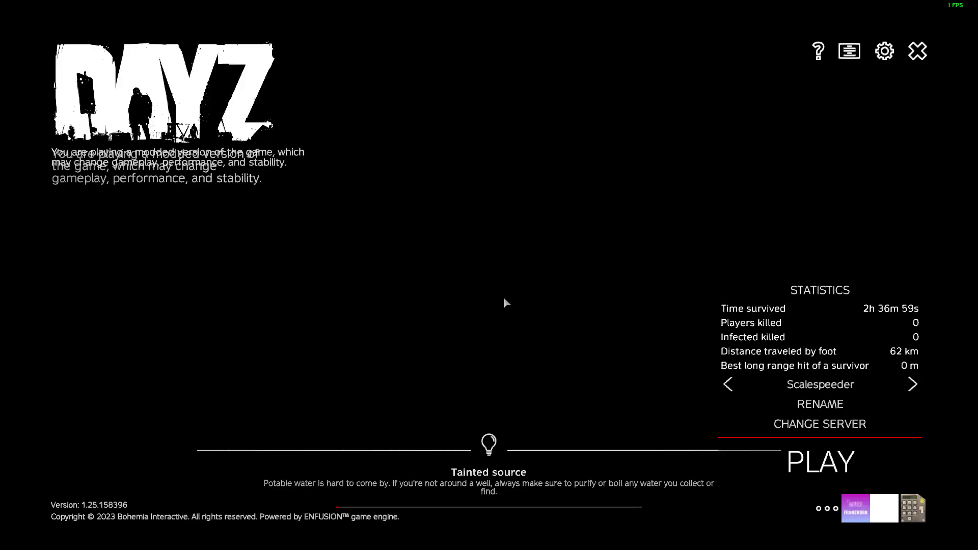
{"action": "left_click", "coordinate": [917, 51]}
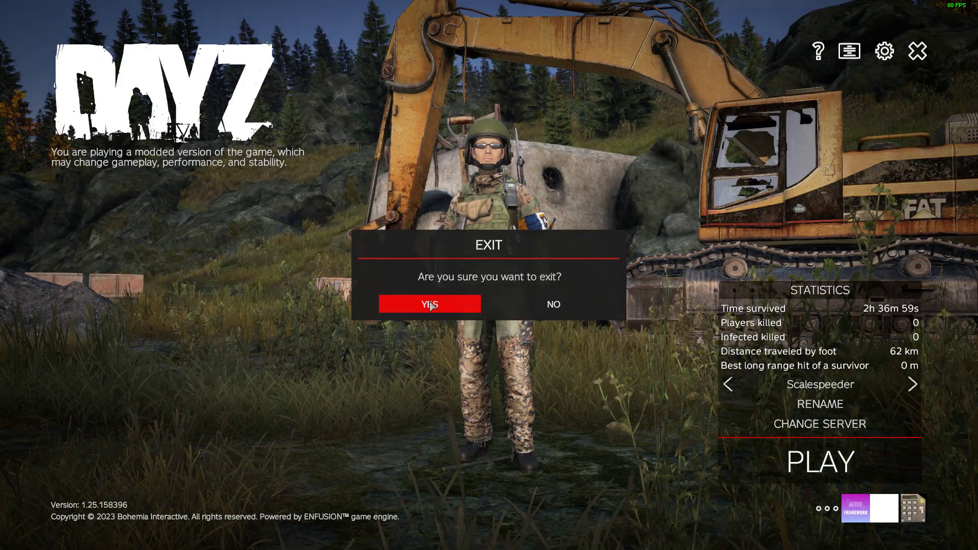
{"action": "left_click", "coordinate": [432, 301]}
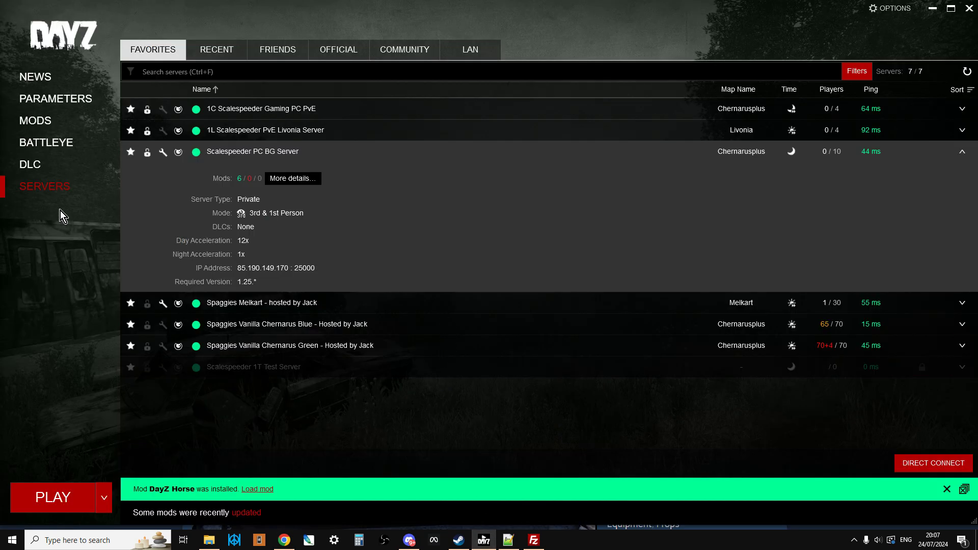
- In the DayZ Launcher, open the loaded Code Lock mod's folder in Windows Explorer and maximize that window
{"action": "left_click", "coordinate": [29, 125]}
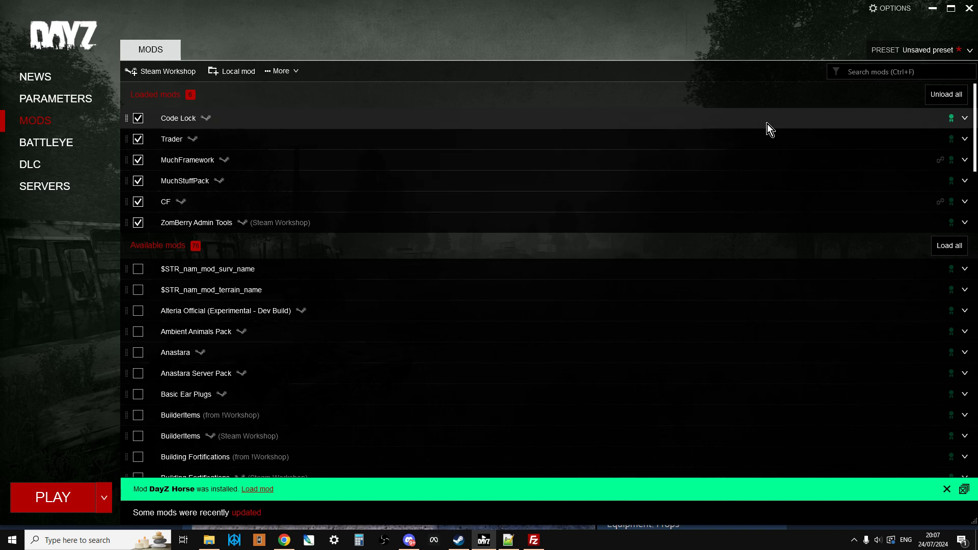
{"action": "left_click", "coordinate": [966, 119]}
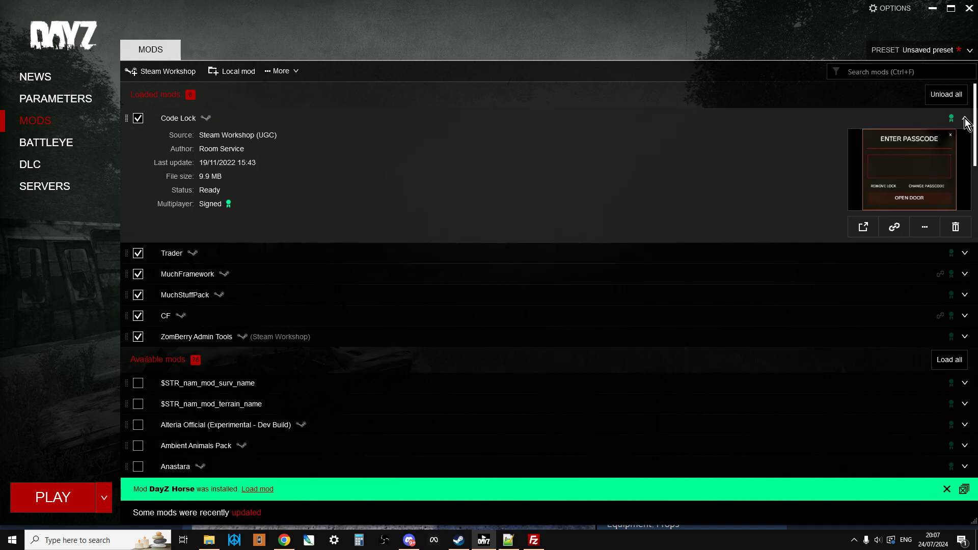
{"action": "left_click", "coordinate": [925, 228]}
{"action": "left_click", "coordinate": [912, 267]}
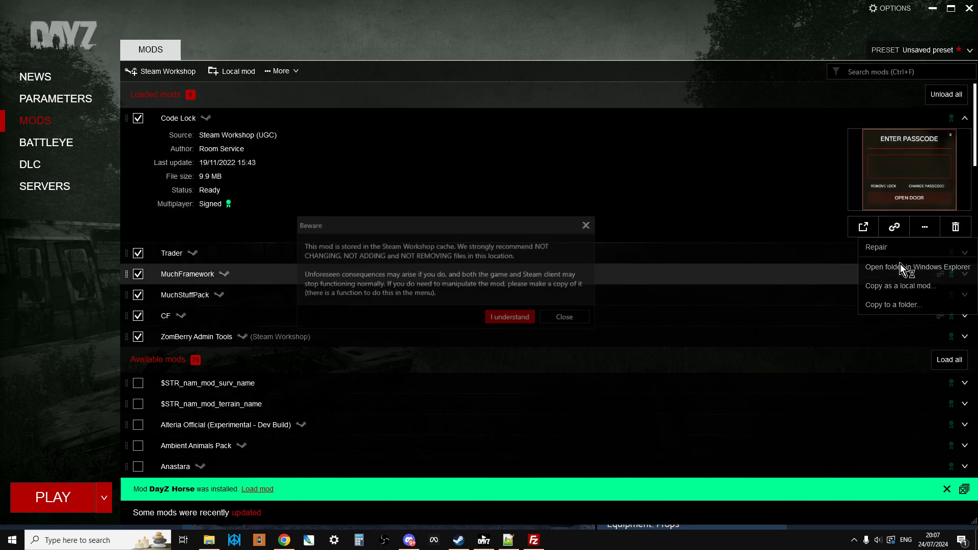
{"action": "left_click", "coordinate": [512, 318]}
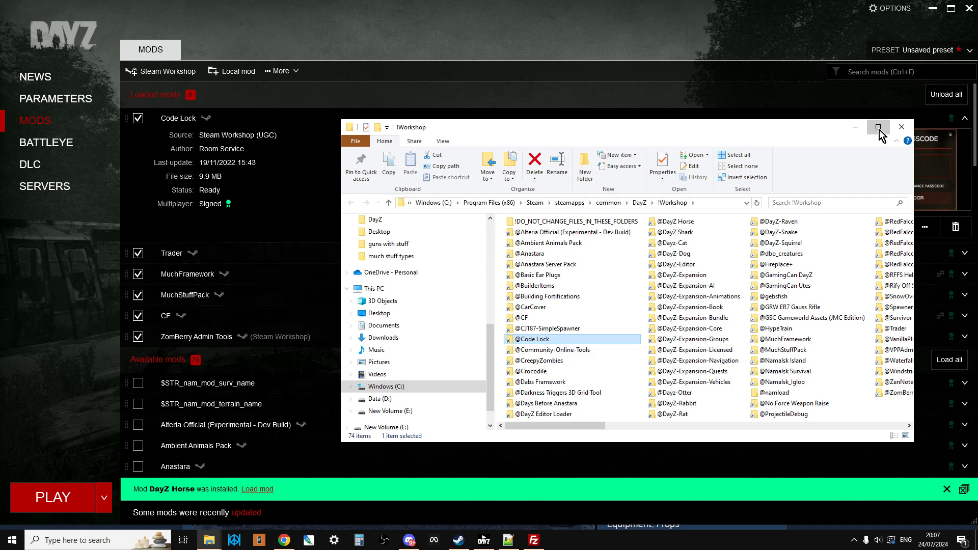
{"action": "left_click", "coordinate": [879, 128]}
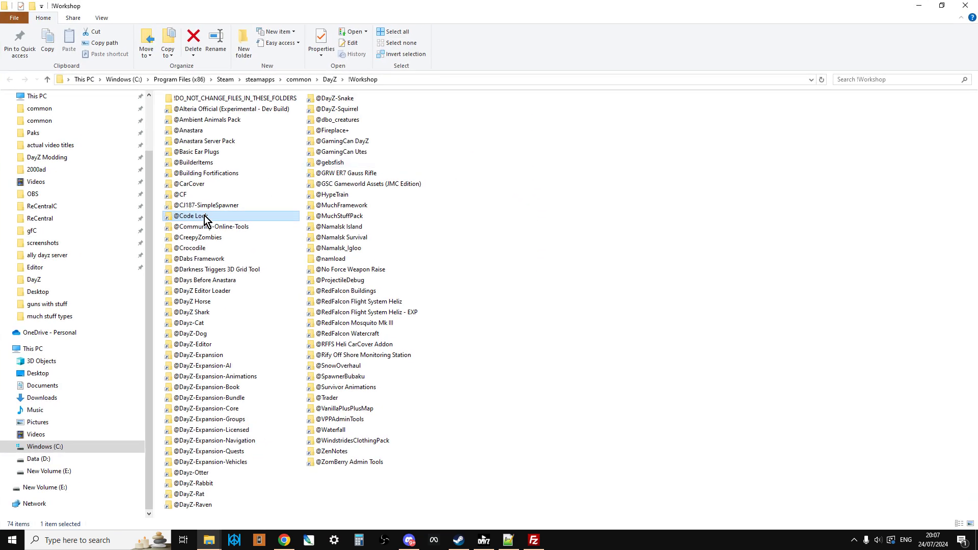
{"action": "double_click", "coordinate": [188, 216]}
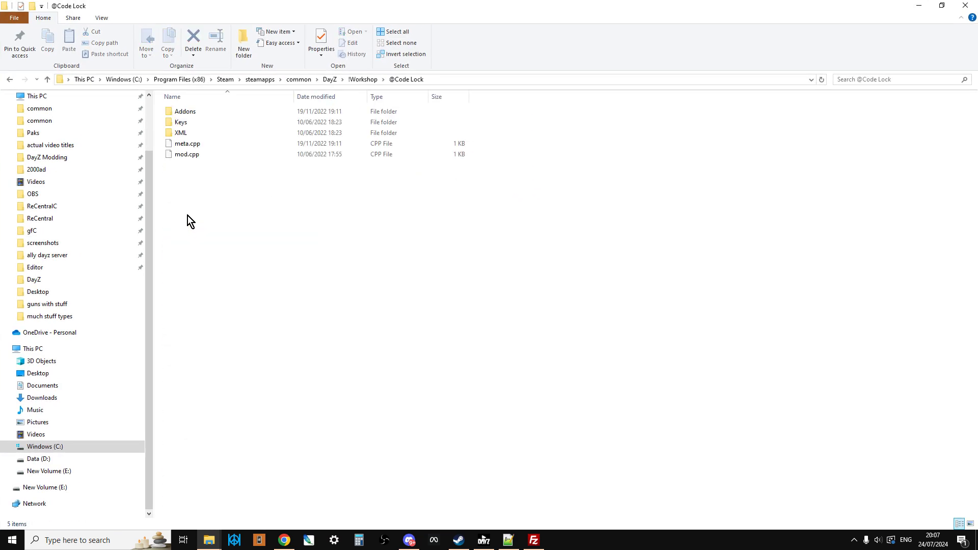
{"action": "double_click", "coordinate": [181, 114]}
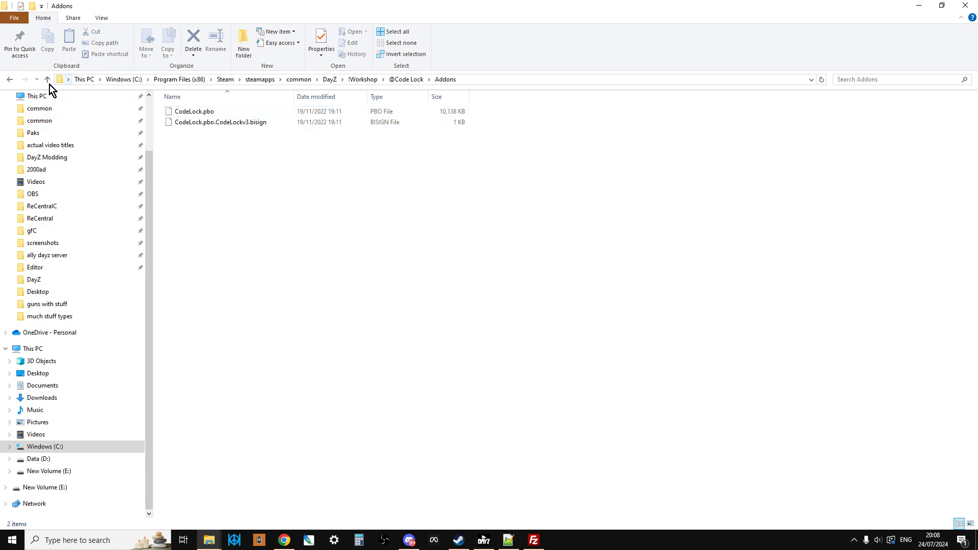
{"action": "left_click", "coordinate": [48, 80]}
{"action": "double_click", "coordinate": [183, 124]}
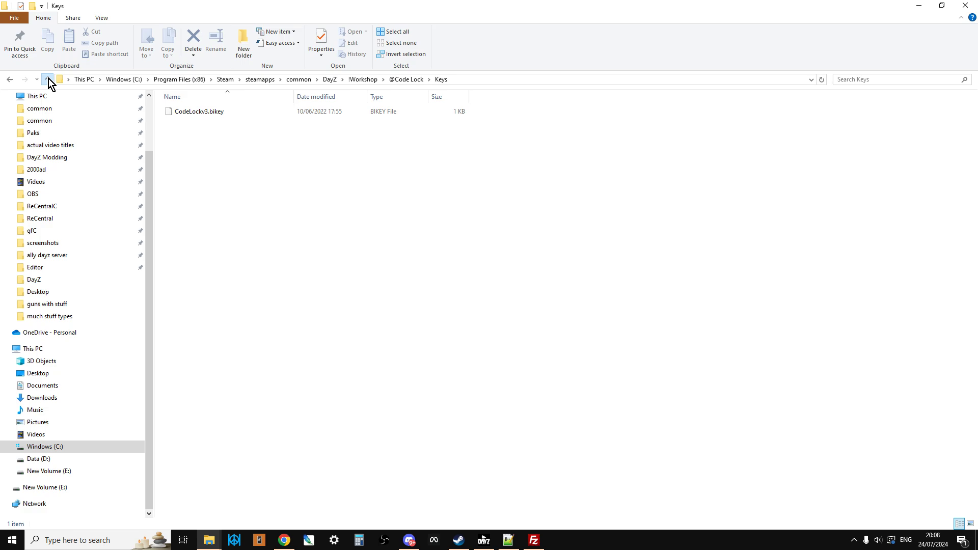
{"action": "left_click", "coordinate": [46, 80]}
{"action": "double_click", "coordinate": [190, 136]}
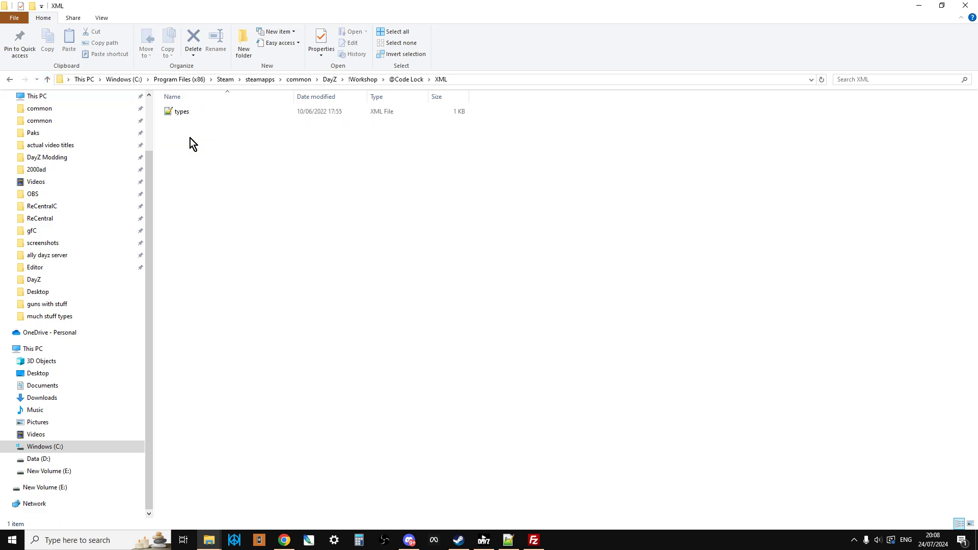
- Open the mod's types.xml from the XML folder in Notepad++ and review its CodeLock type entry
{"action": "right_click", "coordinate": [186, 115]}
{"action": "left_click", "coordinate": [233, 157]}
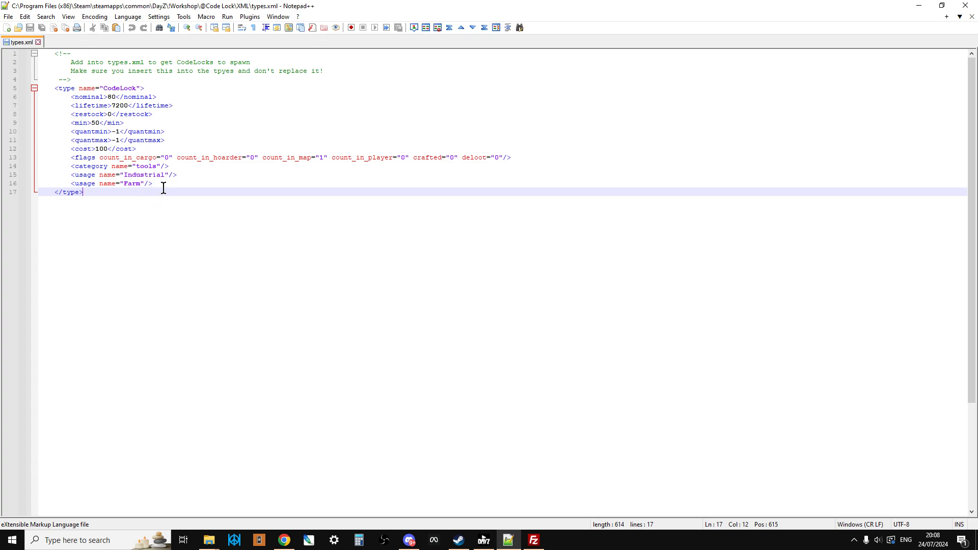
{"action": "left_click_drag", "start_coordinate": [86, 191], "coordinate": [62, 172]}
{"action": "left_click", "coordinate": [99, 202]}
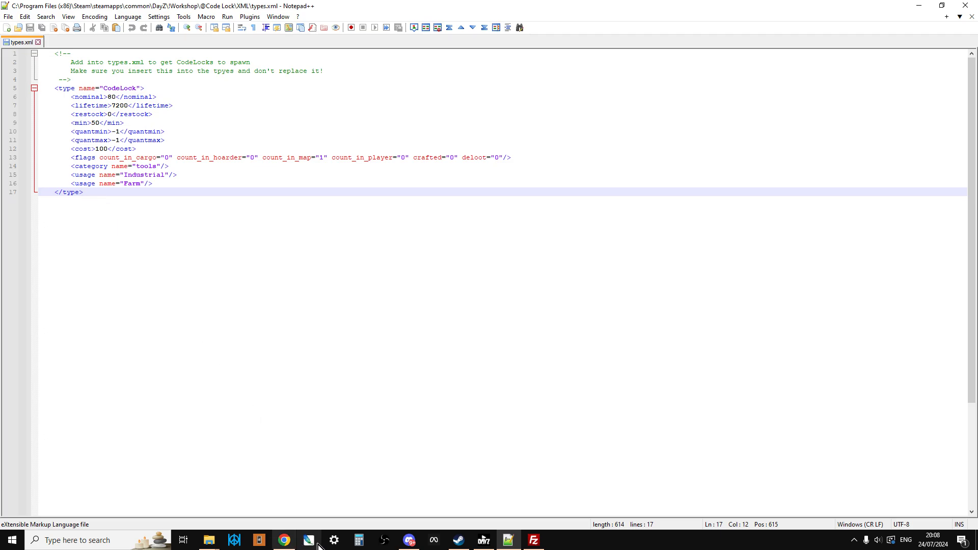
- Switch to FileZilla and look over the local Workshop folders and the server's dayzstandalone directory
{"action": "left_click", "coordinate": [534, 541]}
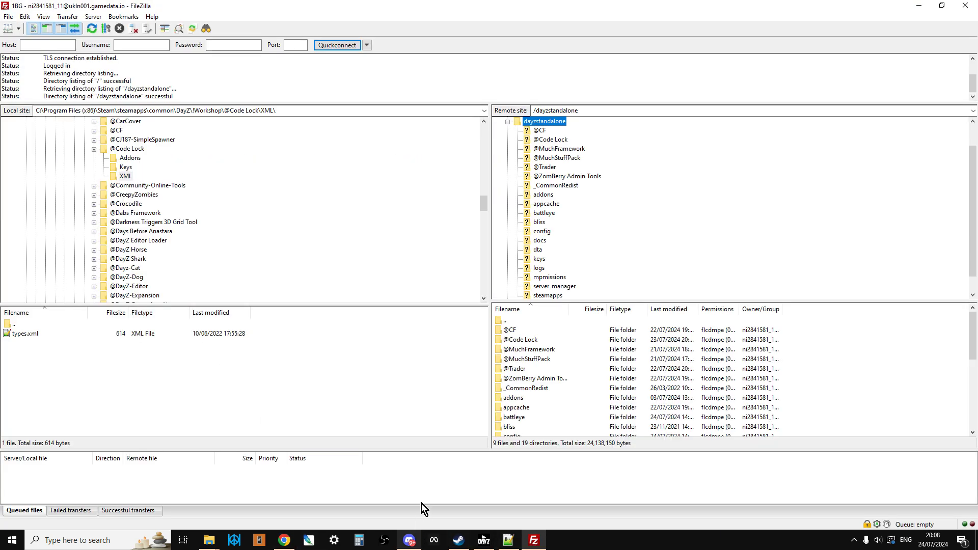
{"action": "left_click", "coordinate": [8, 17]}
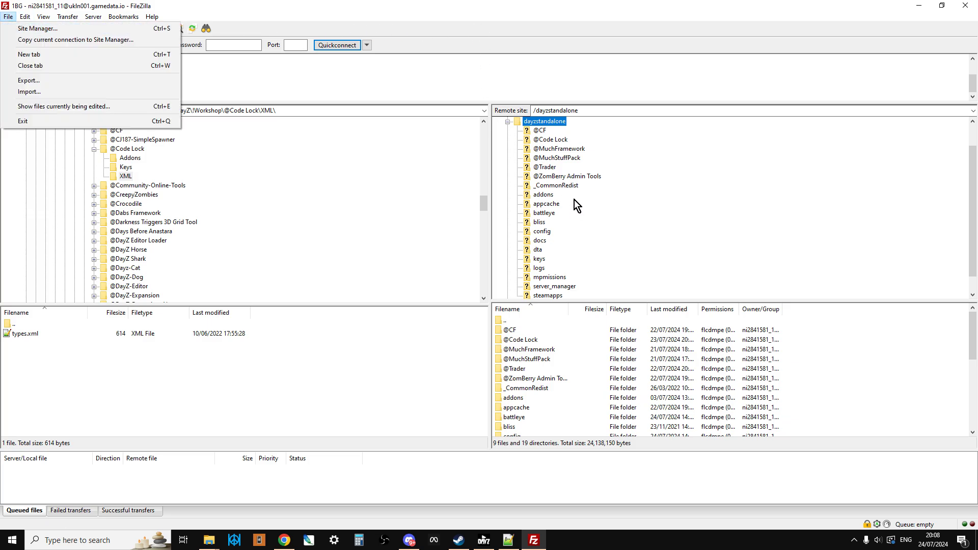
{"action": "left_click", "coordinate": [662, 219]}
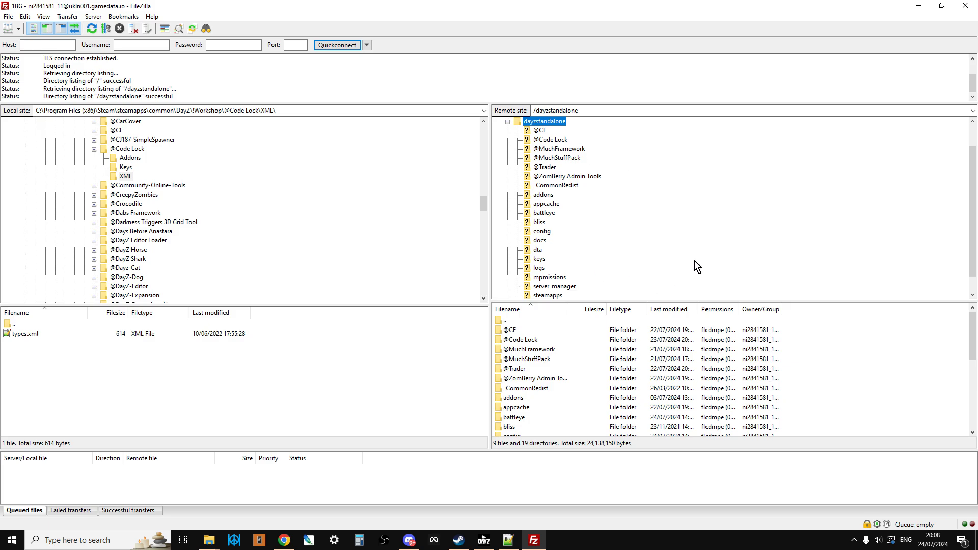
{"action": "scroll", "coordinate": [131, 227], "scroll_direction": "up", "scroll_amount": 5}
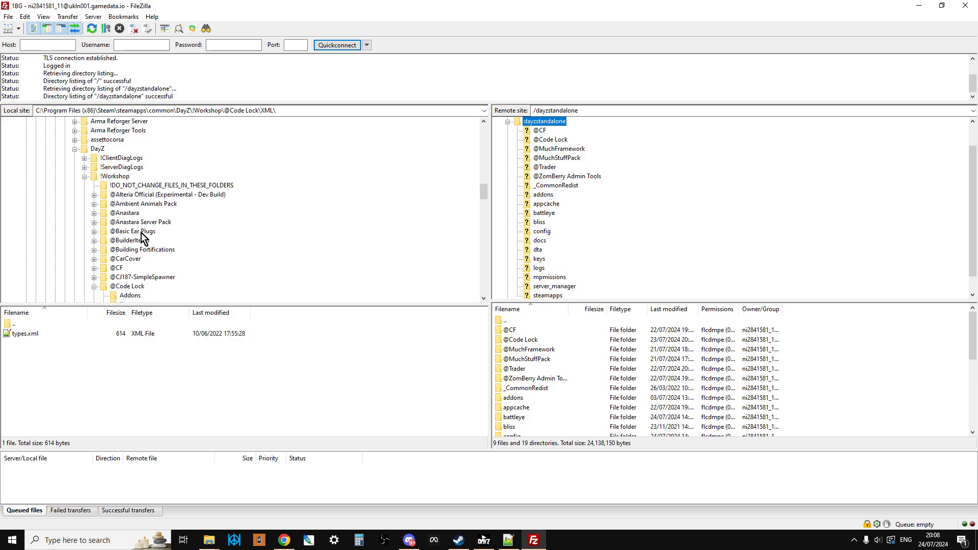
{"action": "scroll", "coordinate": [142, 238], "scroll_direction": "up", "scroll_amount": 1}
{"action": "scroll", "coordinate": [142, 237], "scroll_direction": "down", "scroll_amount": 1}
- Return to the XML folder's Explorer window, go up to the !Workshop folder and copy its full path
{"action": "left_click", "coordinate": [209, 540]}
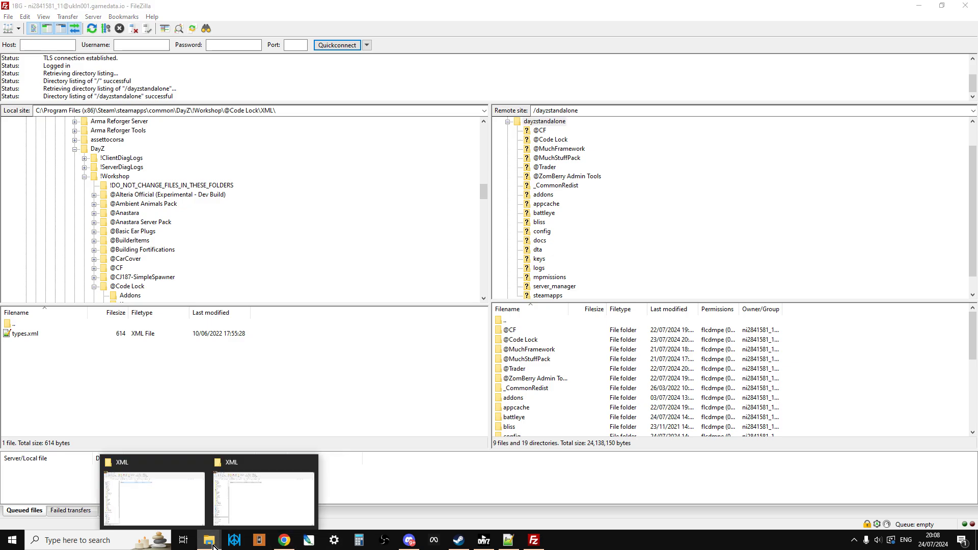
{"action": "left_click", "coordinate": [242, 514]}
{"action": "left_click", "coordinate": [47, 80]}
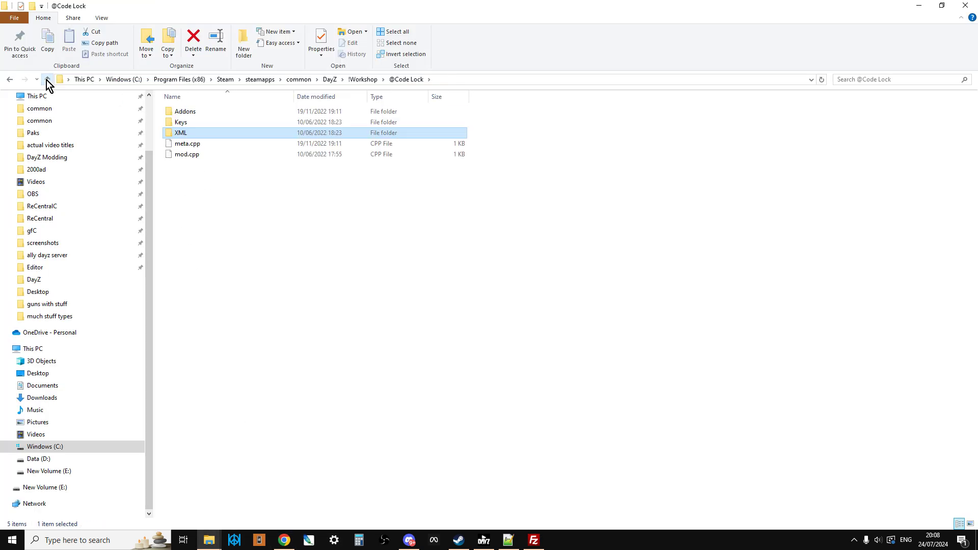
{"action": "left_click", "coordinate": [47, 80]}
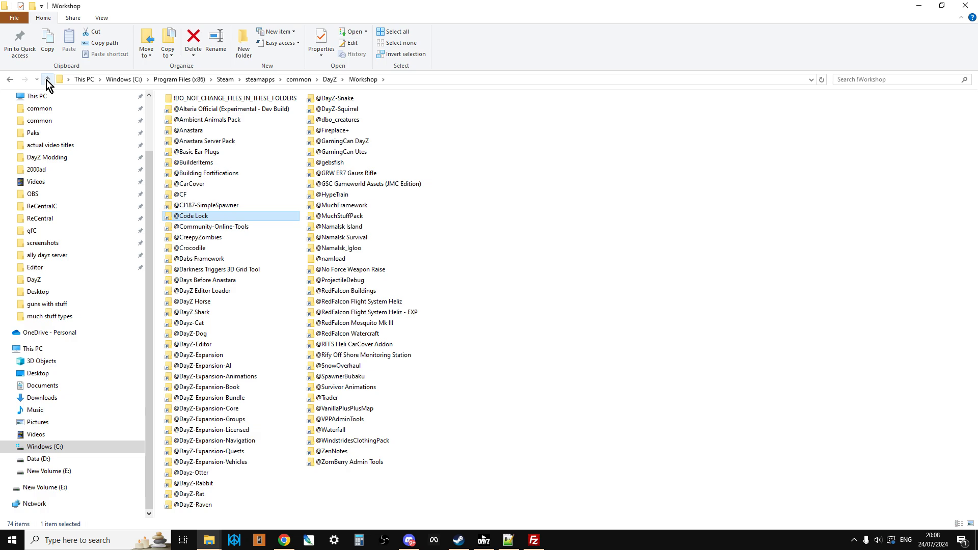
{"action": "left_click", "coordinate": [422, 81]}
{"action": "right_click", "coordinate": [180, 78]}
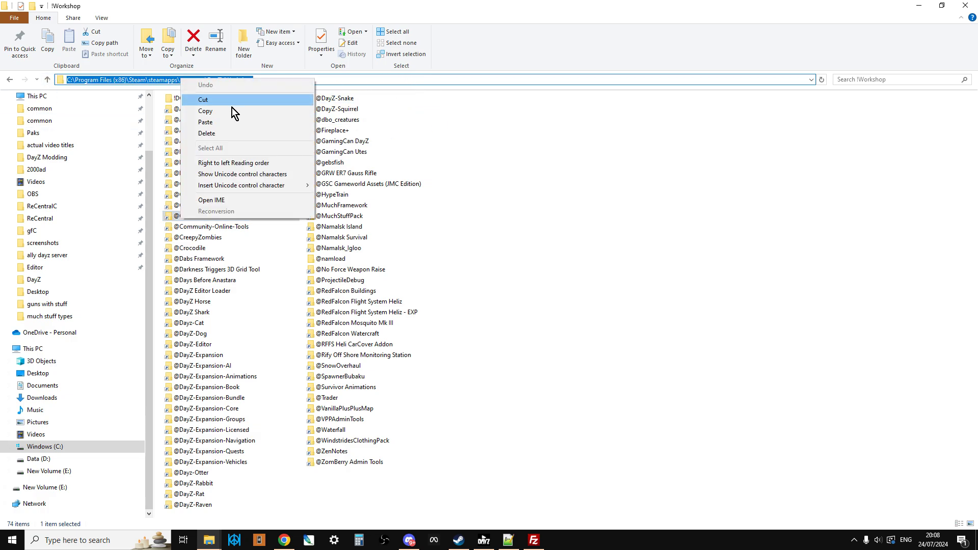
{"action": "left_click", "coordinate": [232, 107]}
{"action": "left_click", "coordinate": [543, 536]}
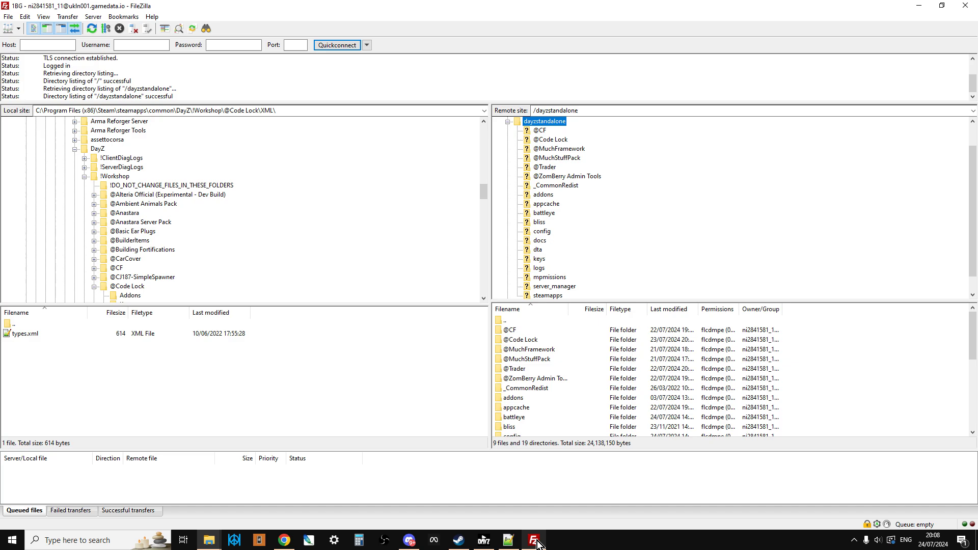
{"action": "right_click", "coordinate": [185, 111]}
{"action": "left_click", "coordinate": [218, 152]}
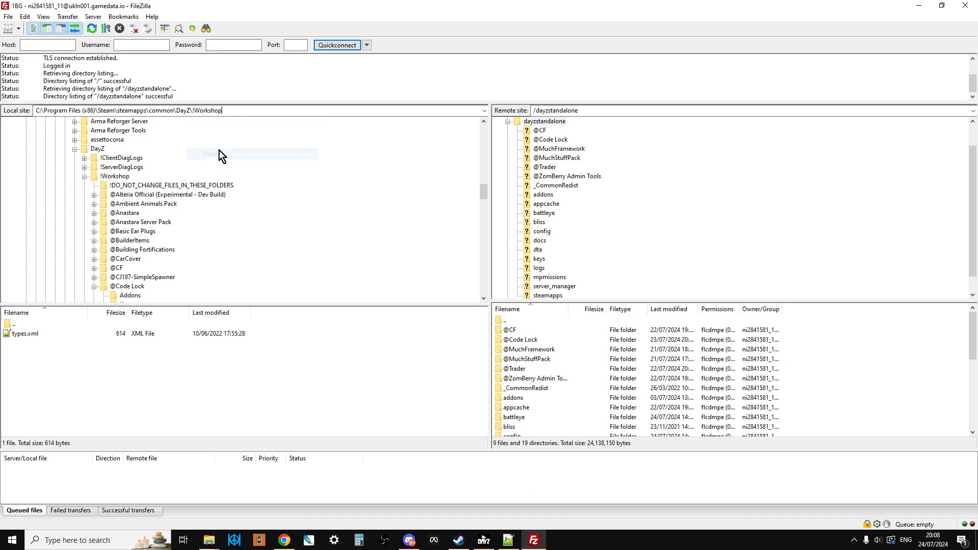
{"action": "key", "text": "Return"}
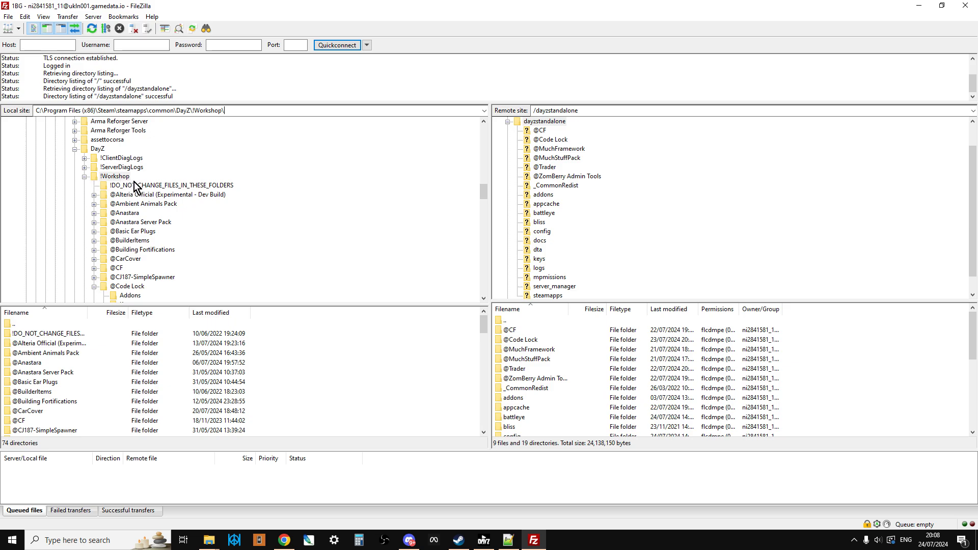
{"action": "scroll", "coordinate": [135, 188], "scroll_direction": "down", "scroll_amount": 2}
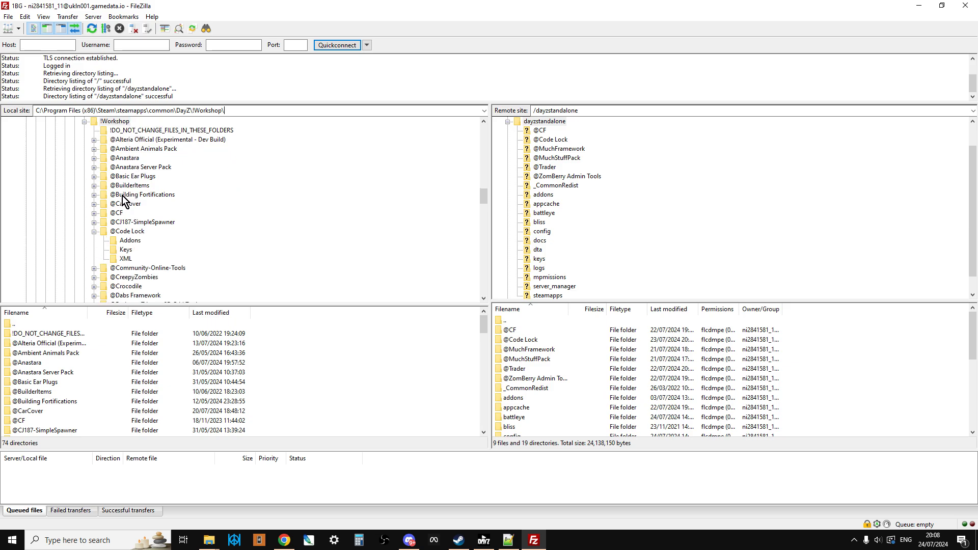
{"action": "left_click", "coordinate": [95, 231]}
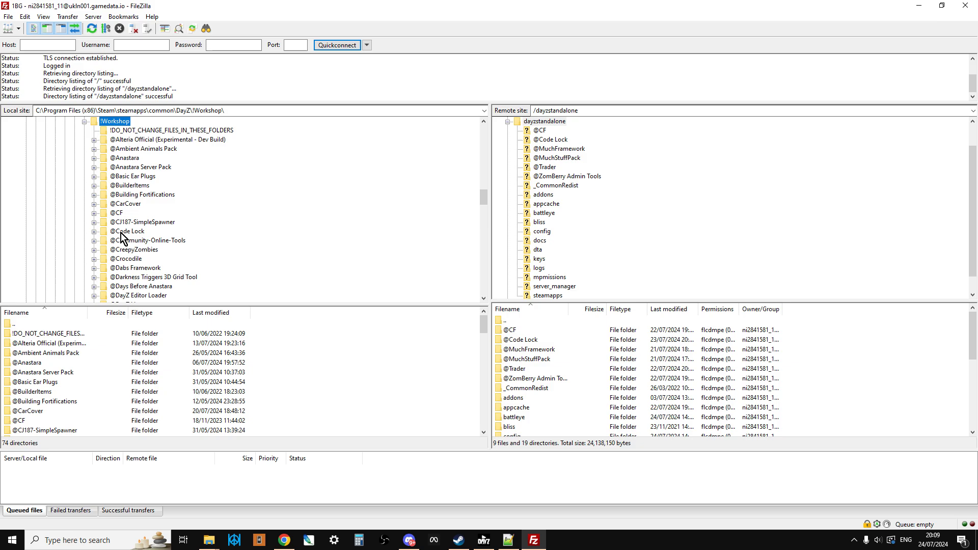
{"action": "left_click", "coordinate": [542, 127]}
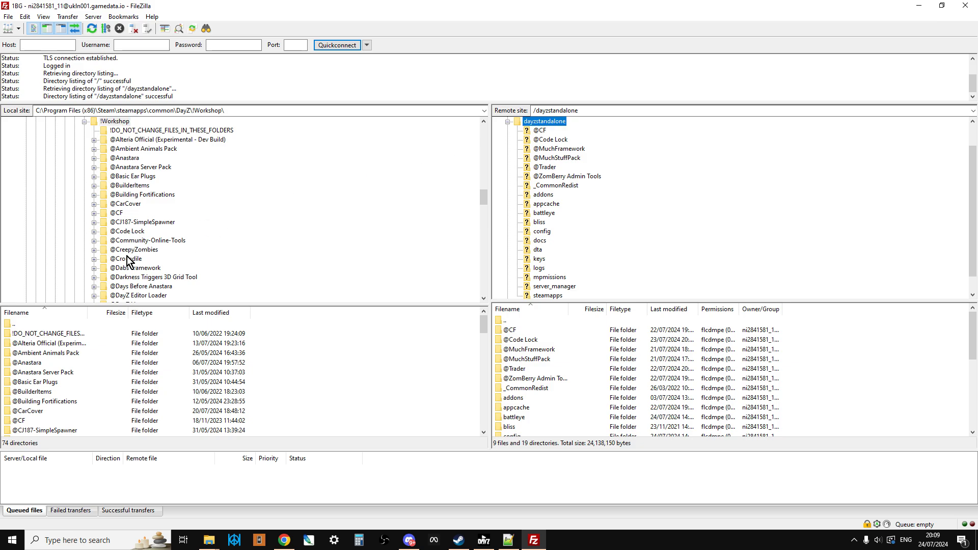
{"action": "right_click", "coordinate": [120, 230]}
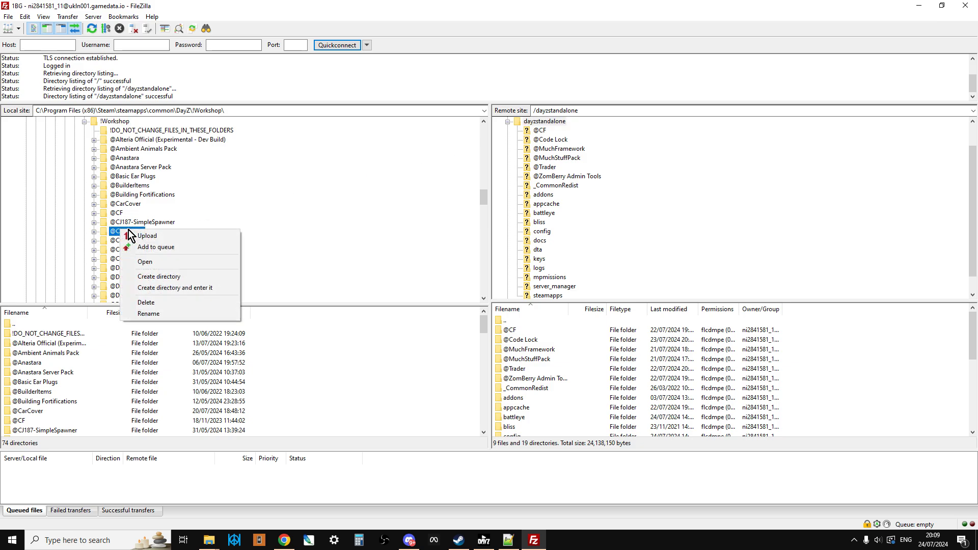
{"action": "left_click", "coordinate": [546, 140]}
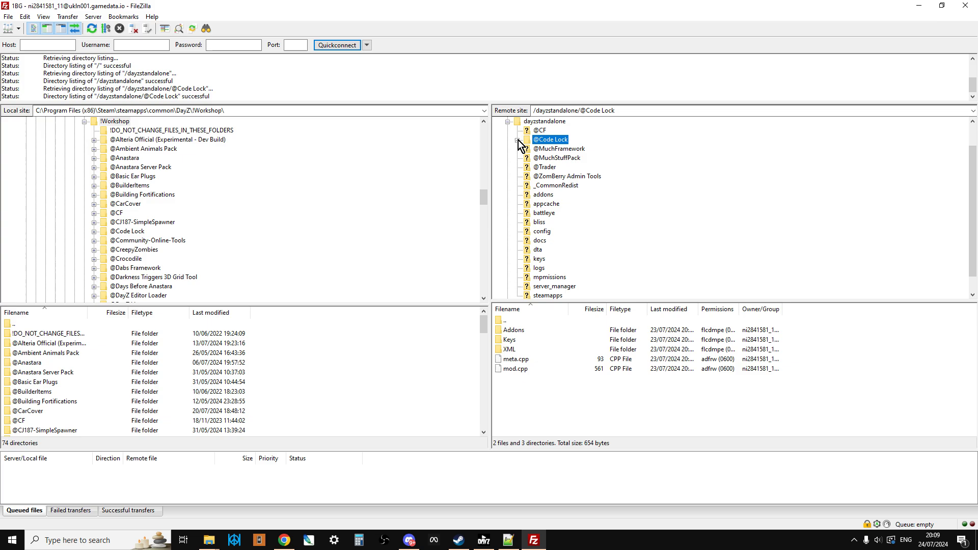
{"action": "left_click", "coordinate": [518, 140]}
{"action": "left_click", "coordinate": [94, 231]}
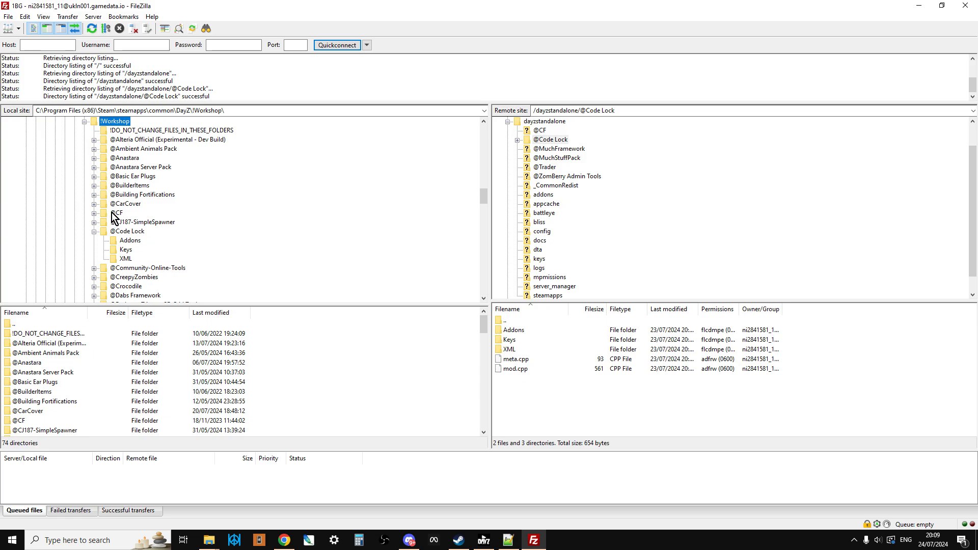
{"action": "scroll", "coordinate": [113, 217], "scroll_direction": "down", "scroll_amount": 1}
{"action": "left_click", "coordinate": [124, 224]}
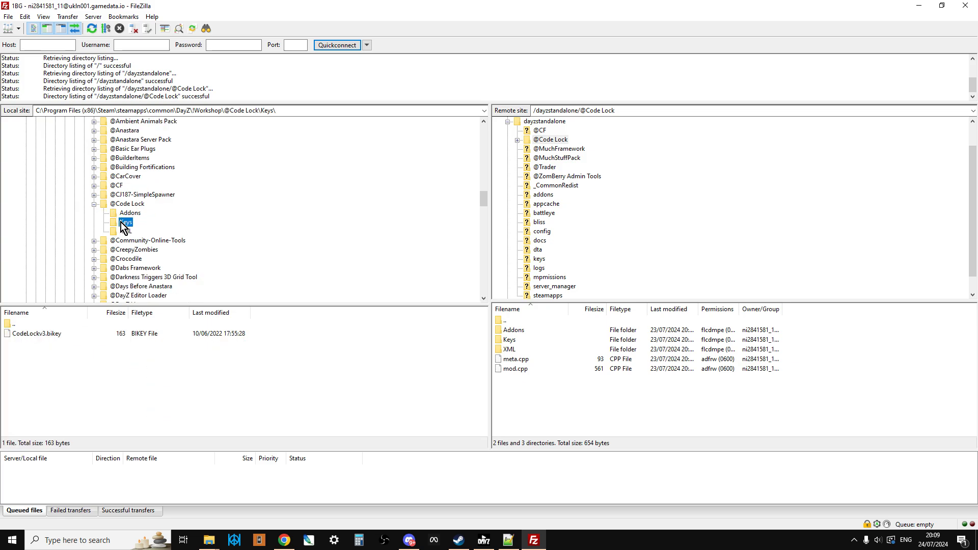
{"action": "left_click", "coordinate": [540, 260]}
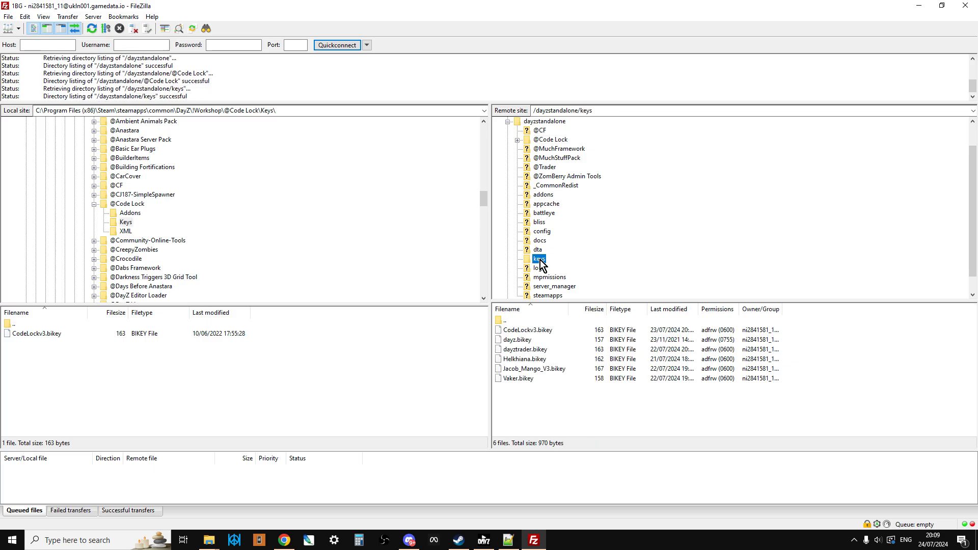
{"action": "right_click", "coordinate": [35, 333]}
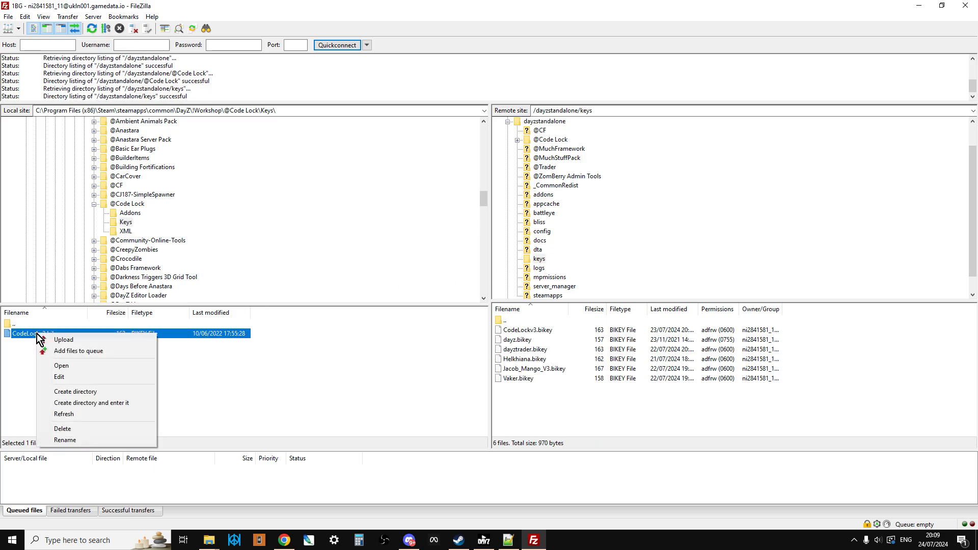
{"action": "left_click", "coordinate": [58, 340]}
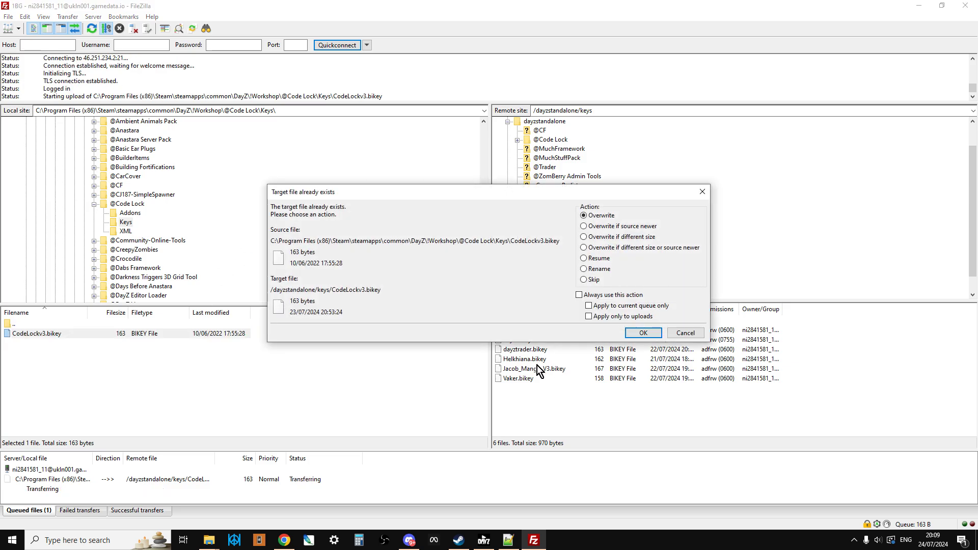
{"action": "left_click", "coordinate": [633, 331]}
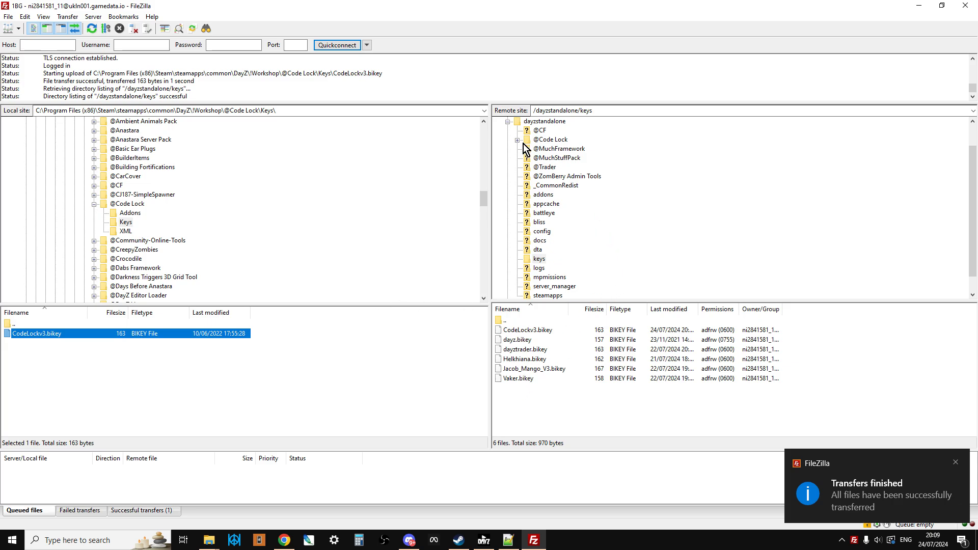
- Open the server's types.xml for editing from the db folder of mpmissions/dayzOffline.chernarusplus
{"action": "left_click", "coordinate": [543, 277]}
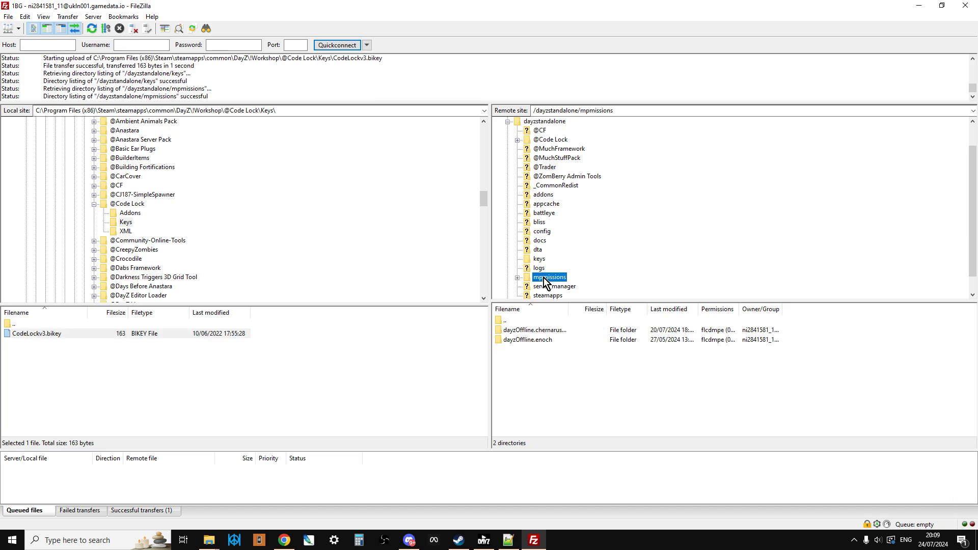
{"action": "left_click", "coordinate": [517, 277]}
{"action": "scroll", "coordinate": [592, 234], "scroll_direction": "down", "scroll_amount": 1}
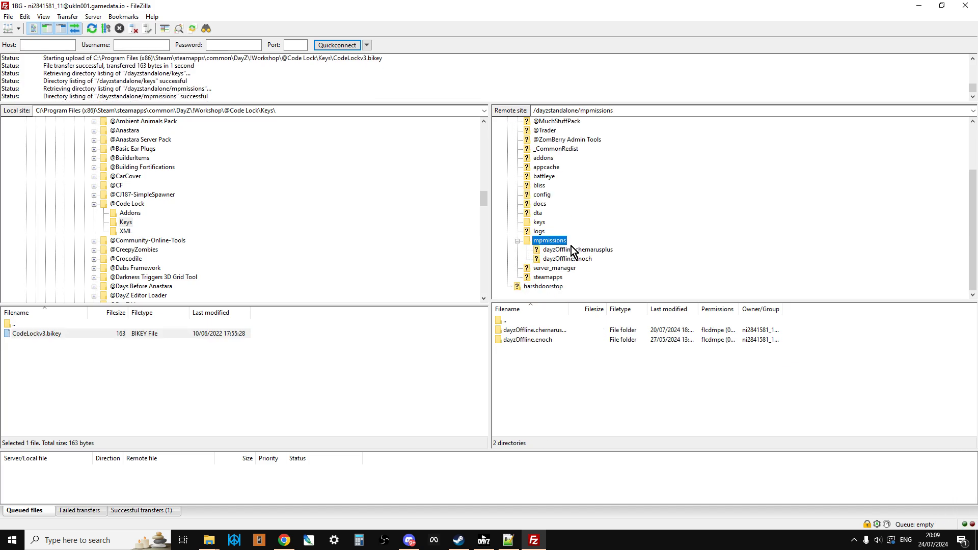
{"action": "left_click", "coordinate": [560, 249]}
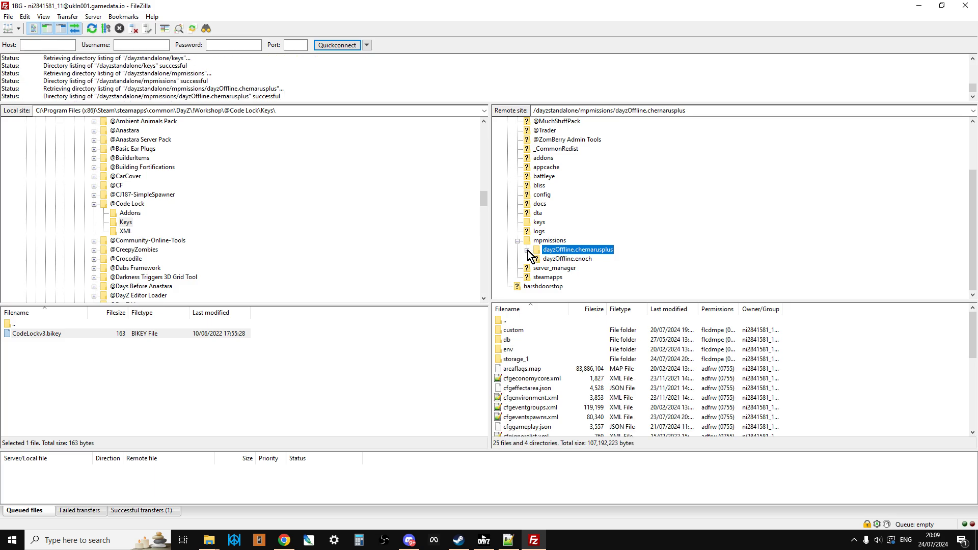
{"action": "left_click", "coordinate": [527, 250]}
{"action": "scroll", "coordinate": [548, 252], "scroll_direction": "down", "scroll_amount": 1}
{"action": "left_click", "coordinate": [556, 241]}
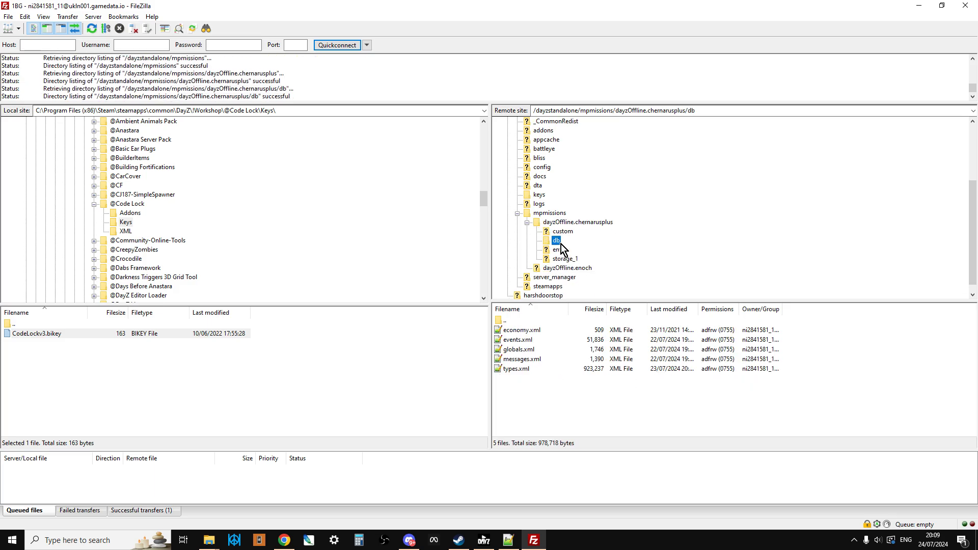
{"action": "left_click", "coordinate": [518, 368]}
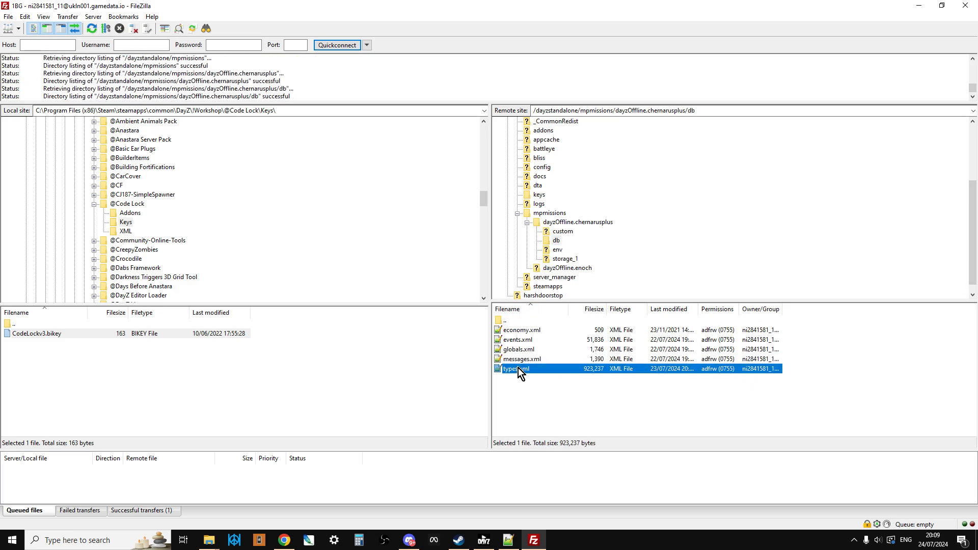
{"action": "right_click", "coordinate": [519, 370]}
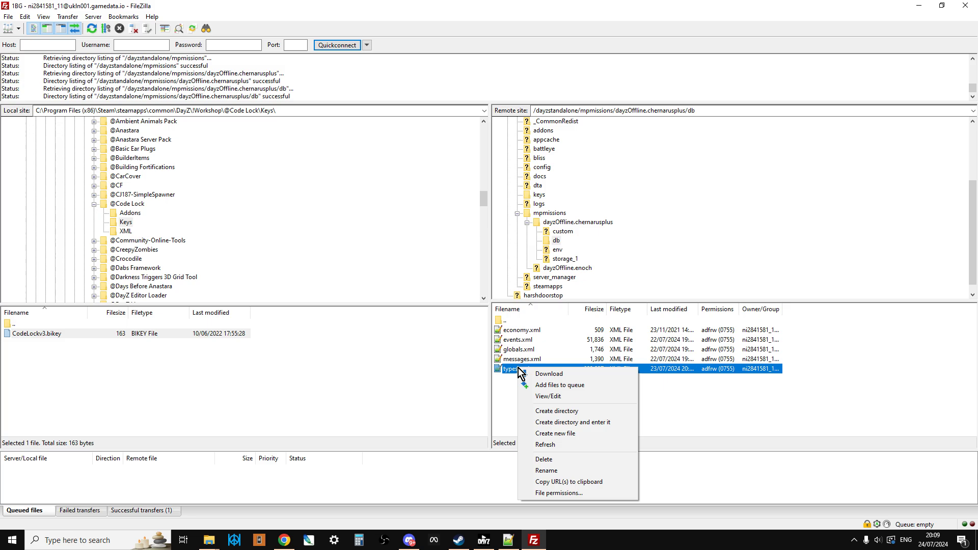
{"action": "left_click", "coordinate": [550, 396]}
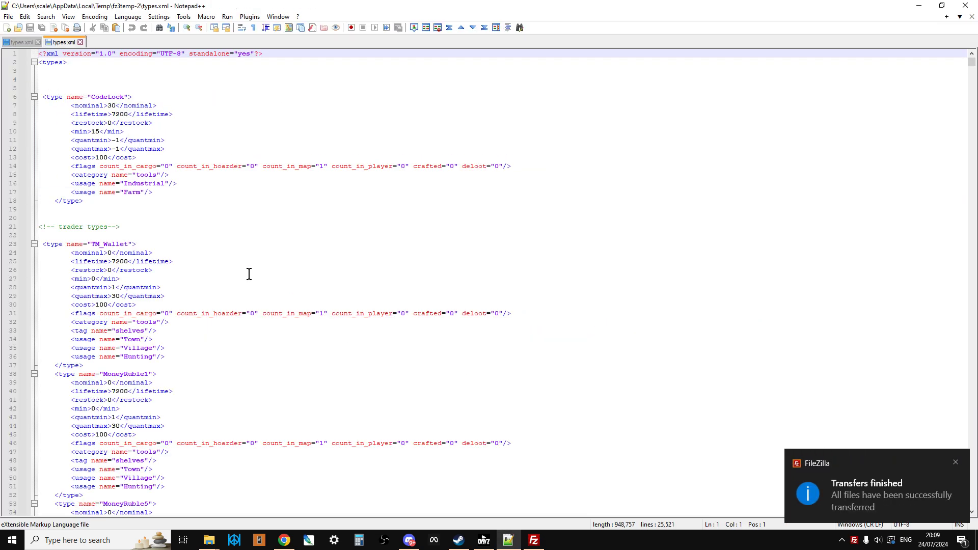
- Replace the CodeLock type entry in the server's types.xml with the full entry copied from the mod's own types.xml
{"action": "left_click", "coordinate": [8, 44]}
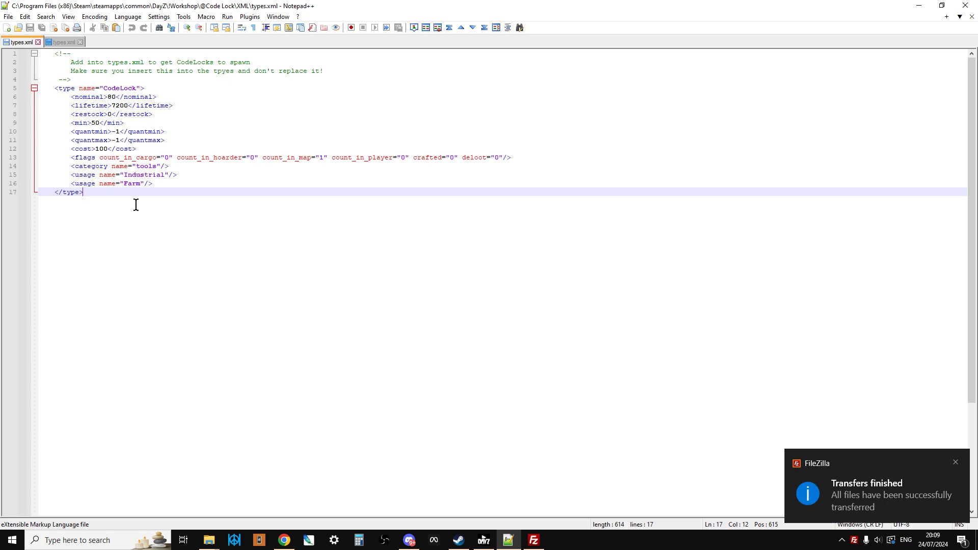
{"action": "left_click_drag", "start_coordinate": [47, 88], "coordinate": [236, 192]}
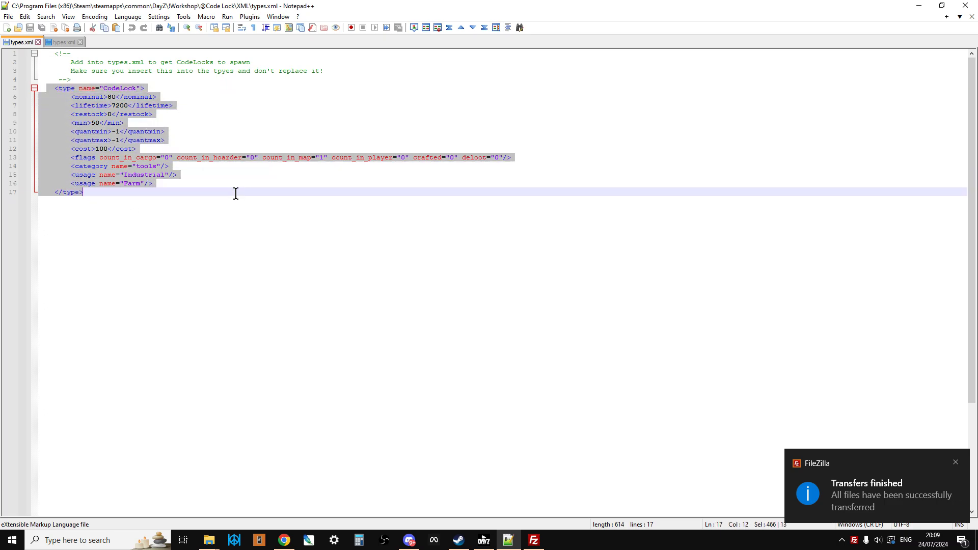
{"action": "right_click", "coordinate": [112, 117]}
{"action": "left_click", "coordinate": [151, 135]}
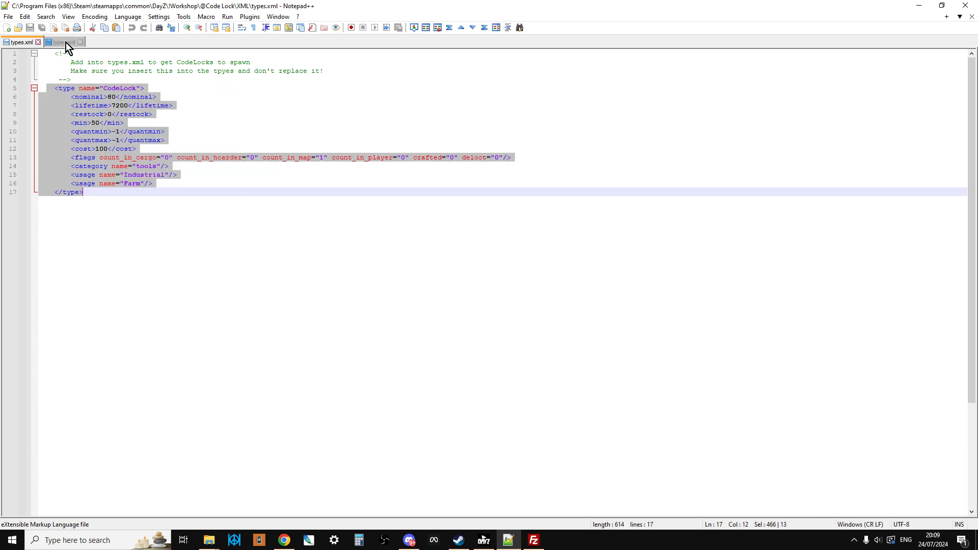
{"action": "left_click", "coordinate": [65, 42]}
{"action": "left_click_drag", "start_coordinate": [131, 200], "coordinate": [33, 100]}
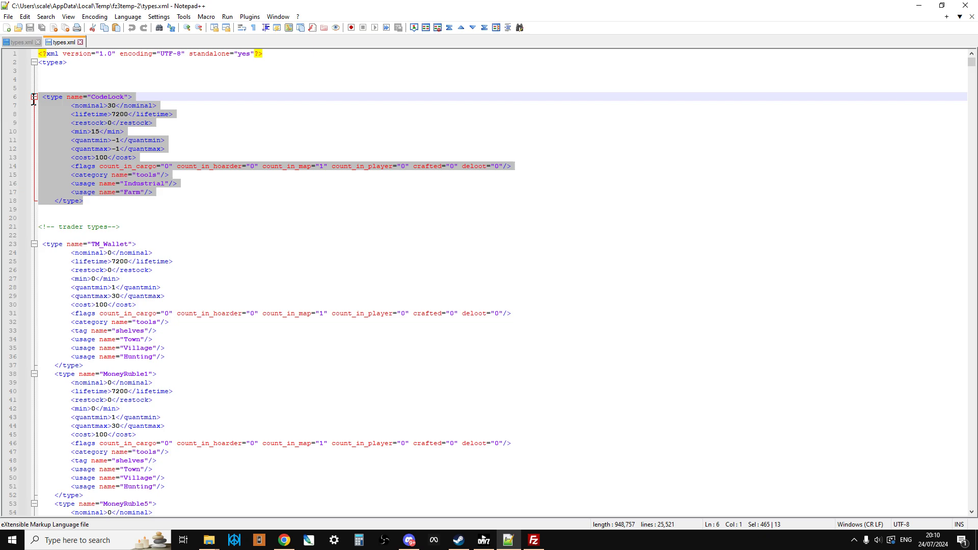
{"action": "right_click", "coordinate": [102, 124]}
{"action": "left_click", "coordinate": [143, 151]}
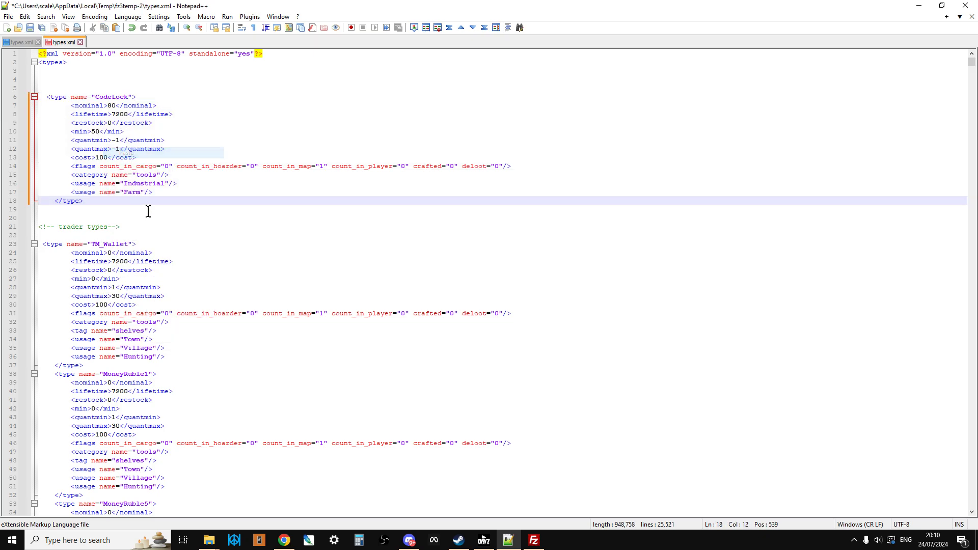
- Set the CodeLock entry's nominal value to 20 and its min value to 10 in the server's types.xml
{"action": "left_click", "coordinate": [115, 105]}
{"action": "key", "text": "BackSpace"}
{"action": "key", "text": "BackSpace"}
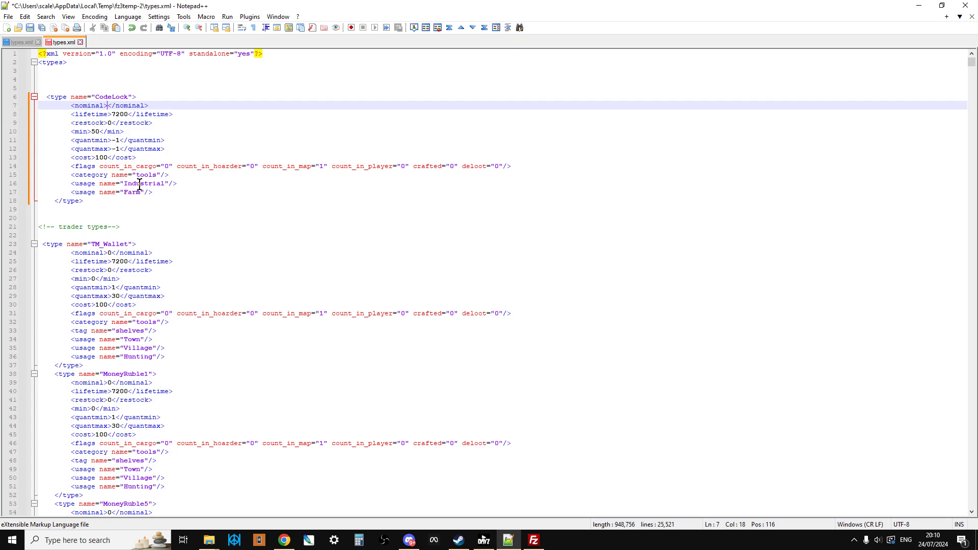
{"action": "type", "text": "20"}
{"action": "left_click", "coordinate": [100, 131]}
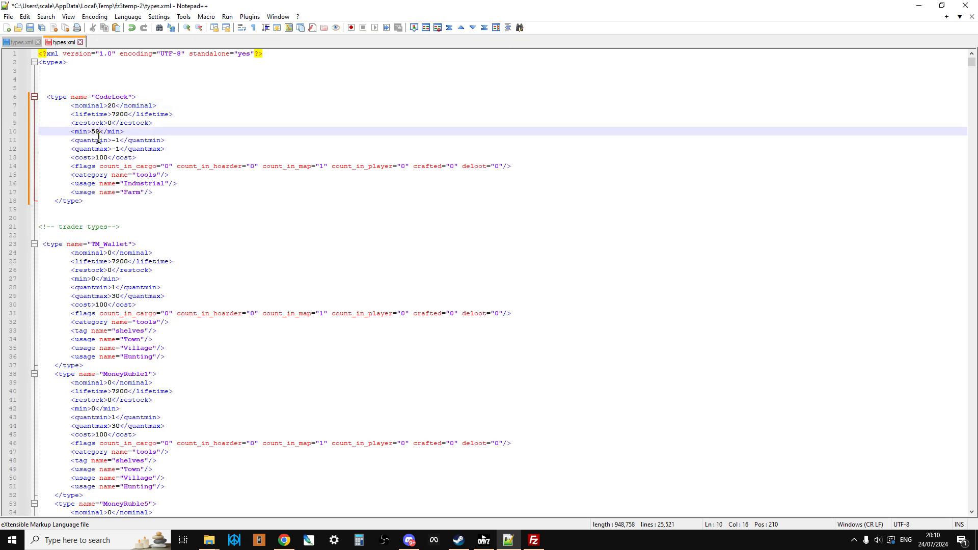
{"action": "key", "text": "BackSpace"}
{"action": "key", "text": "BackSpace"}
{"action": "type", "text": "10"}
{"action": "left_click", "coordinate": [176, 204]}
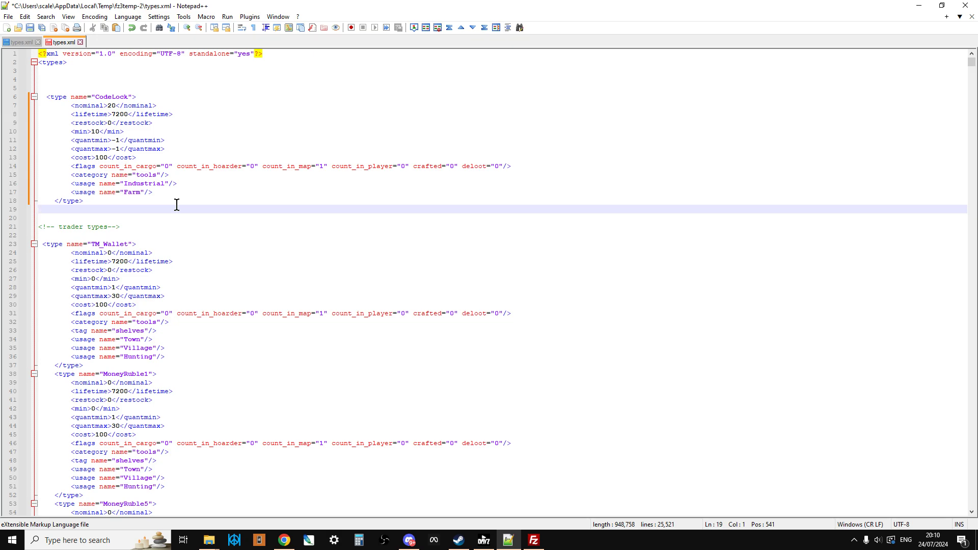
- Save the edited types.xml and upload it back to the server through FileZilla
{"action": "left_click", "coordinate": [30, 27]}
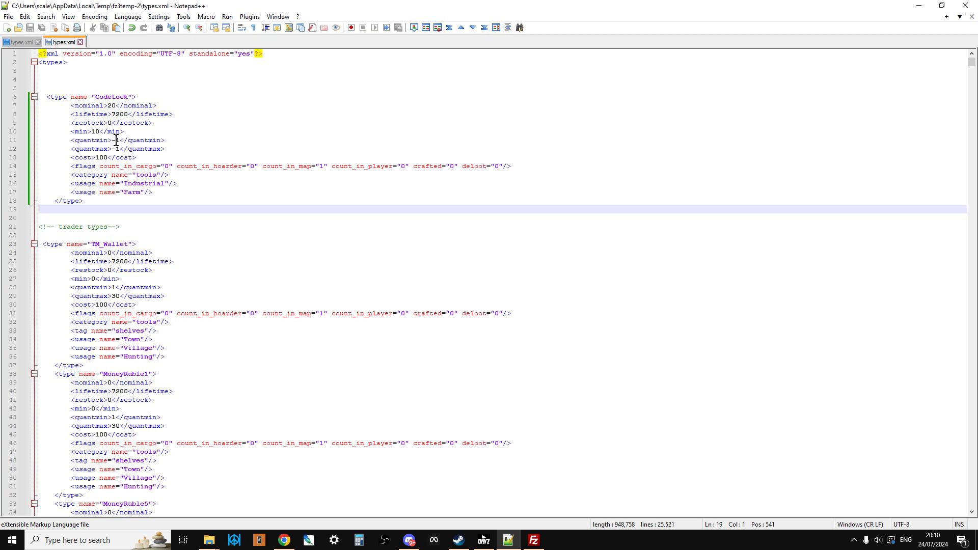
{"action": "left_click", "coordinate": [533, 543]}
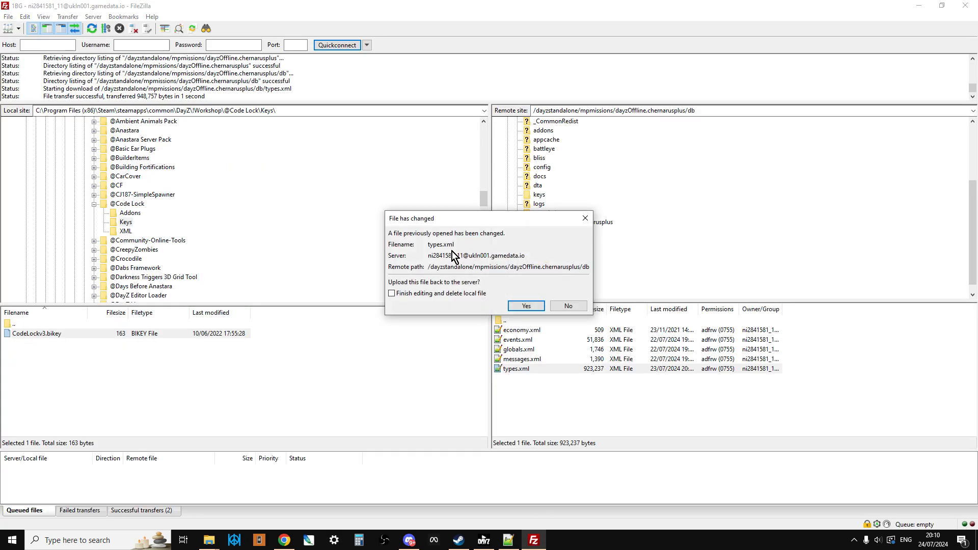
{"action": "left_click", "coordinate": [527, 306]}
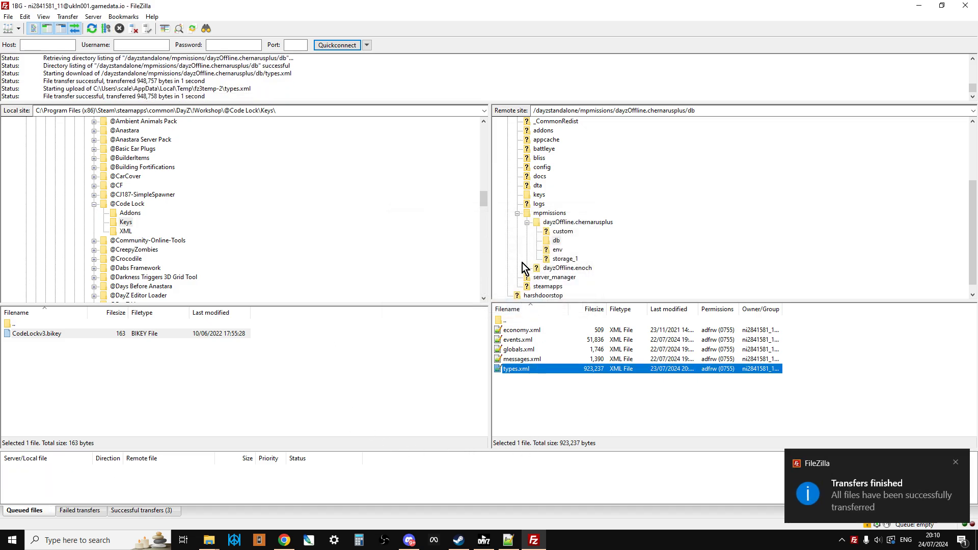
- Collapse the server's mpmissions folder and open TraderConfig.txt for editing from the config/Trader folder
{"action": "left_click", "coordinate": [514, 216]}
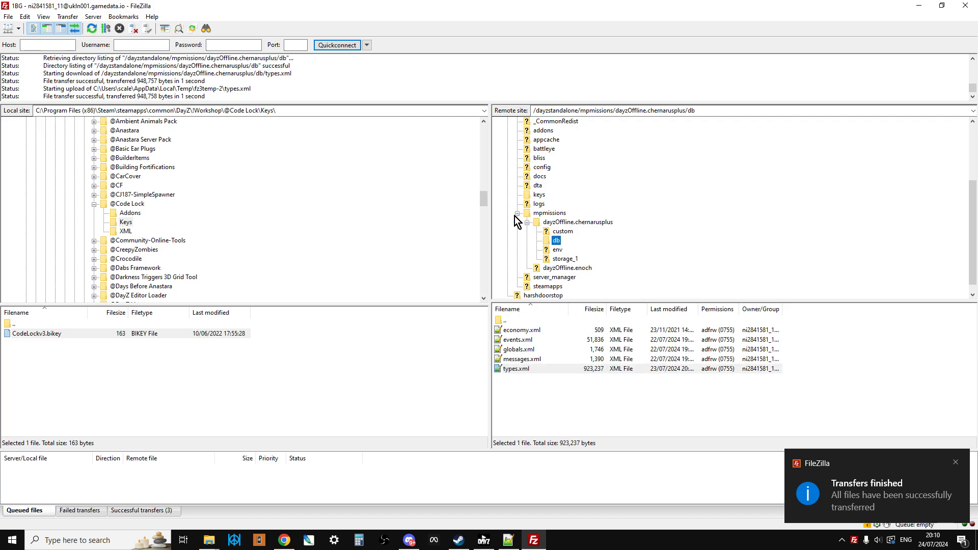
{"action": "left_click", "coordinate": [517, 213]}
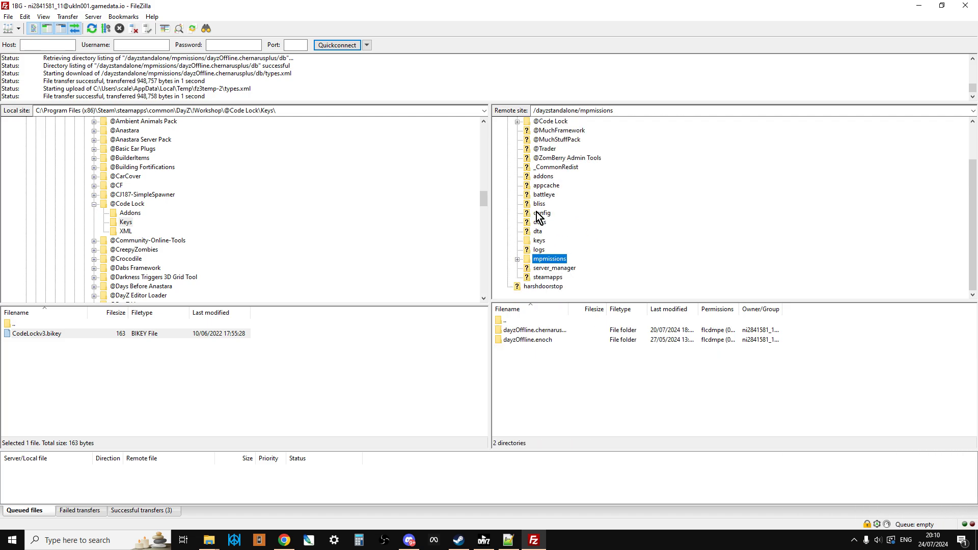
{"action": "scroll", "coordinate": [540, 214], "scroll_direction": "up", "scroll_amount": 2}
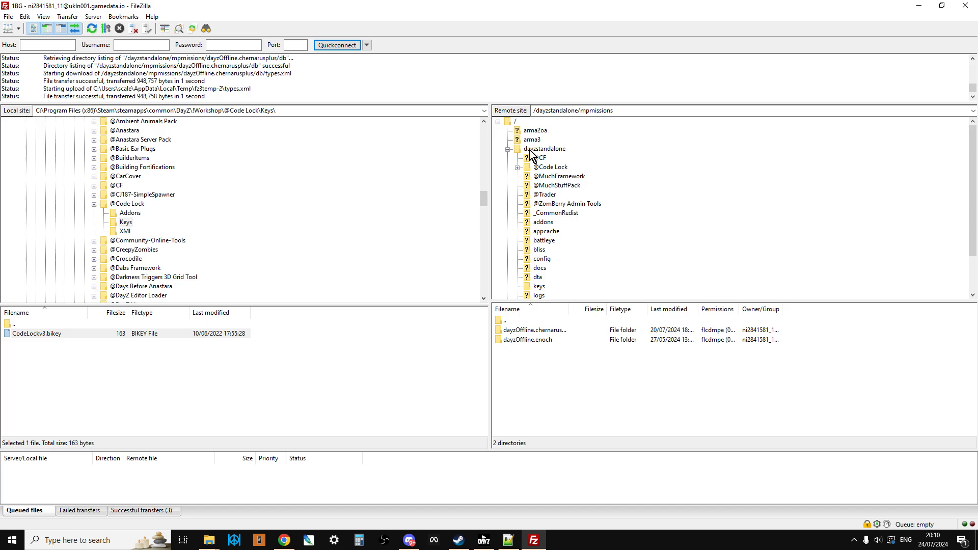
{"action": "scroll", "coordinate": [537, 214], "scroll_direction": "down", "scroll_amount": 2}
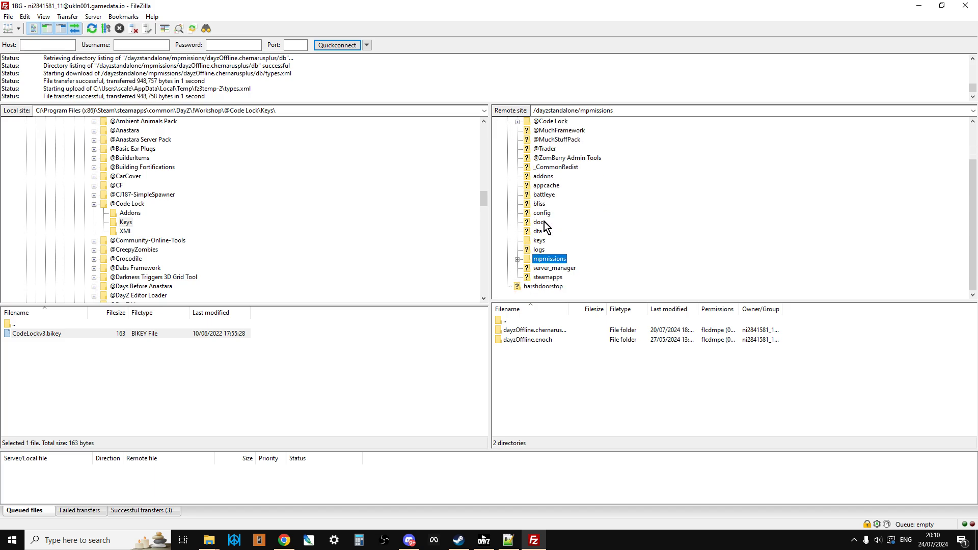
{"action": "left_click", "coordinate": [539, 214]}
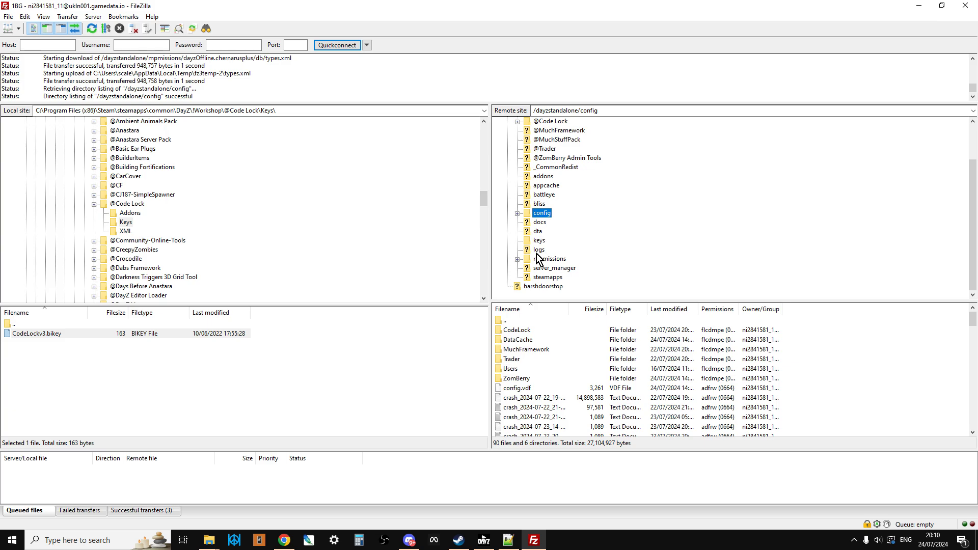
{"action": "double_click", "coordinate": [512, 359]}
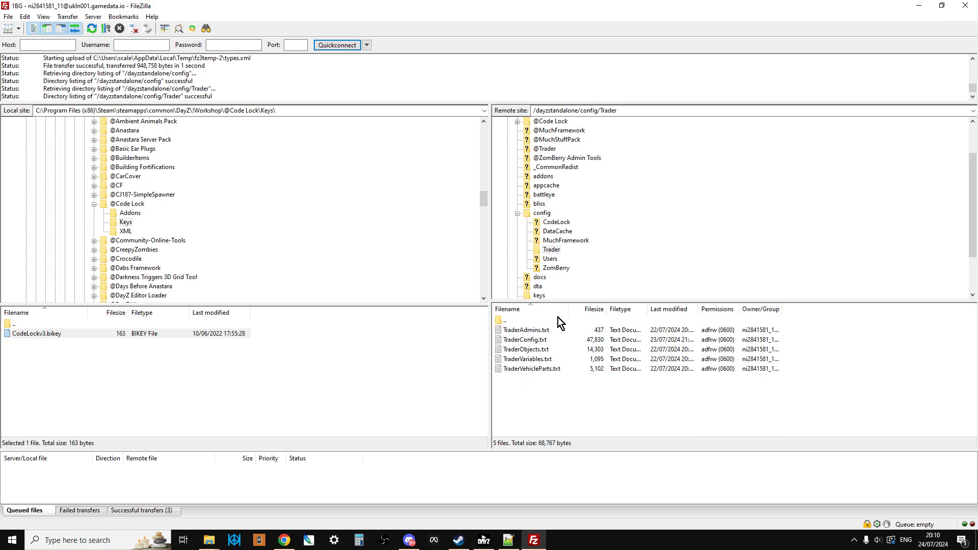
{"action": "right_click", "coordinate": [524, 341]}
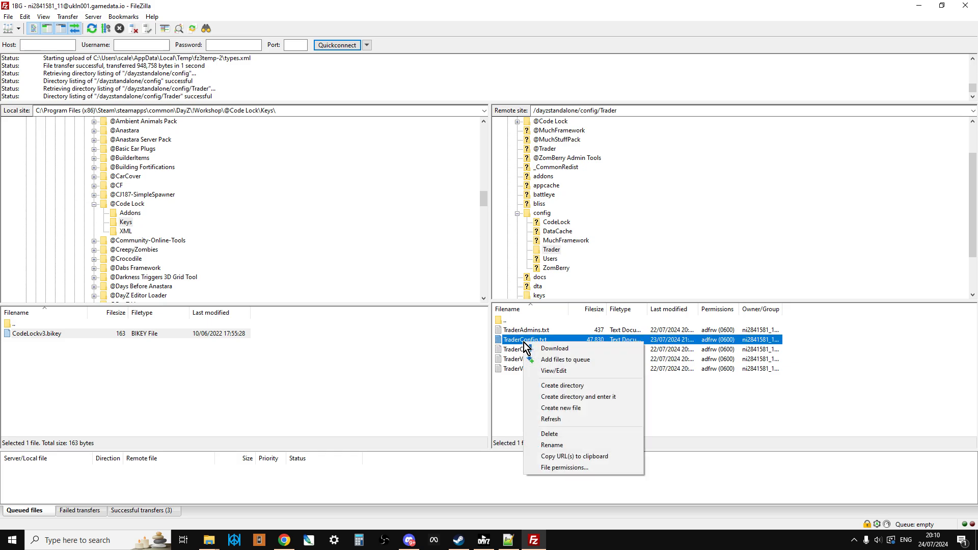
{"action": "left_click", "coordinate": [547, 372]}
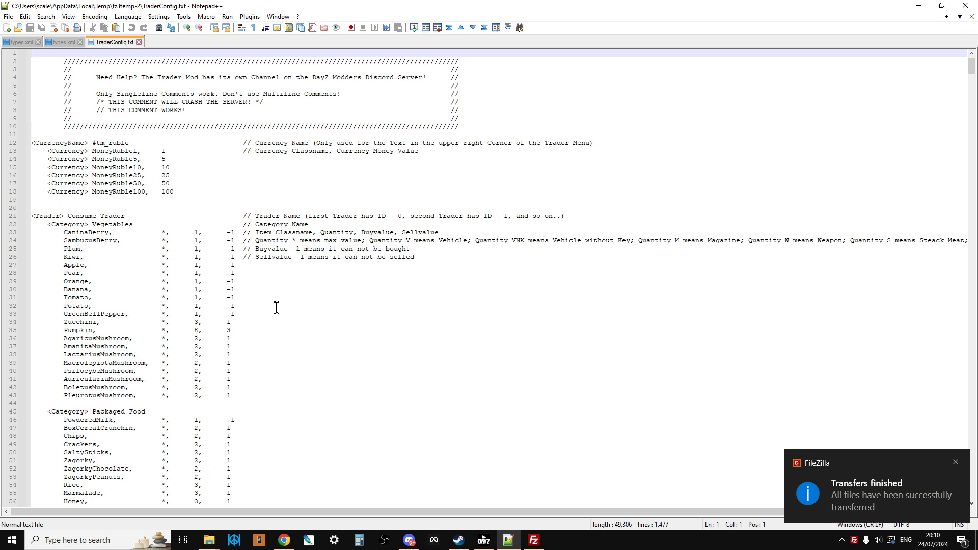
- Look through the trader categories in TraderConfig.txt for where lock items are listed
{"action": "scroll", "coordinate": [276, 306], "scroll_direction": "down", "scroll_amount": 20}
{"action": "scroll", "coordinate": [275, 323], "scroll_direction": "down", "scroll_amount": 16}
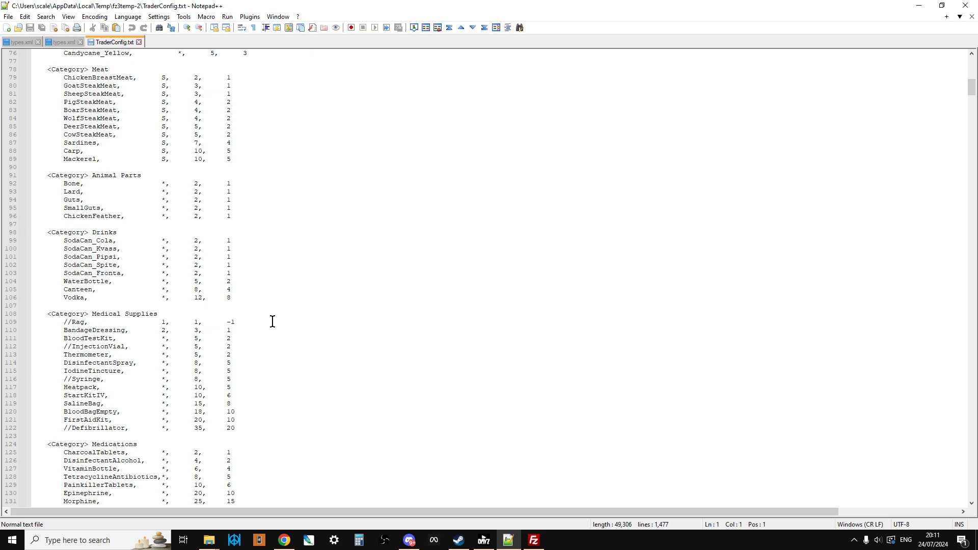
{"action": "scroll", "coordinate": [256, 320], "scroll_direction": "down", "scroll_amount": 11}
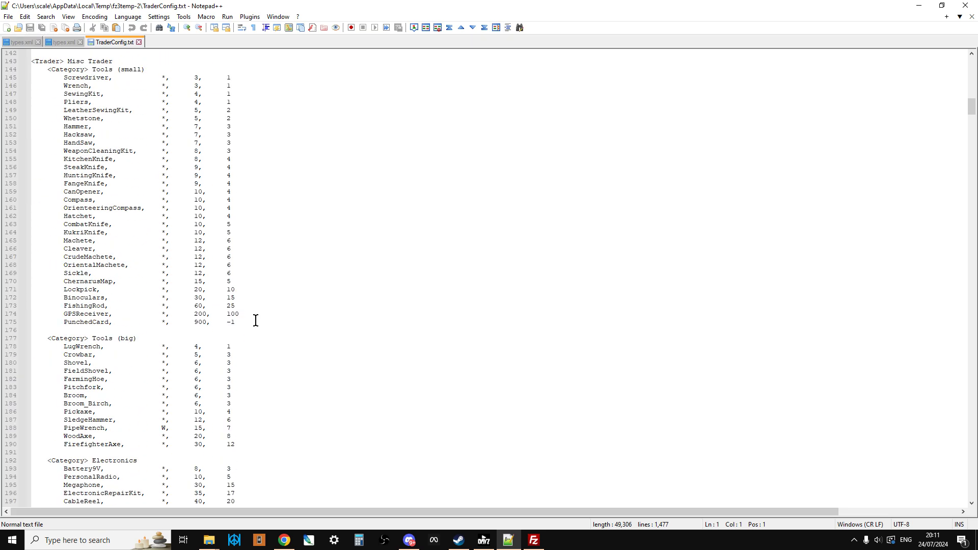
{"action": "scroll", "coordinate": [256, 320], "scroll_direction": "down", "scroll_amount": 19}
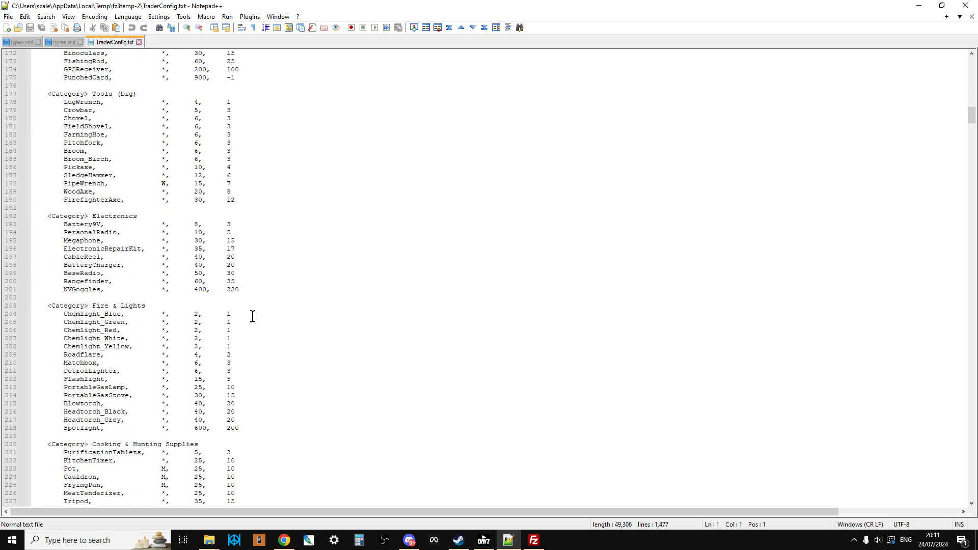
{"action": "scroll", "coordinate": [249, 317], "scroll_direction": "down", "scroll_amount": 5}
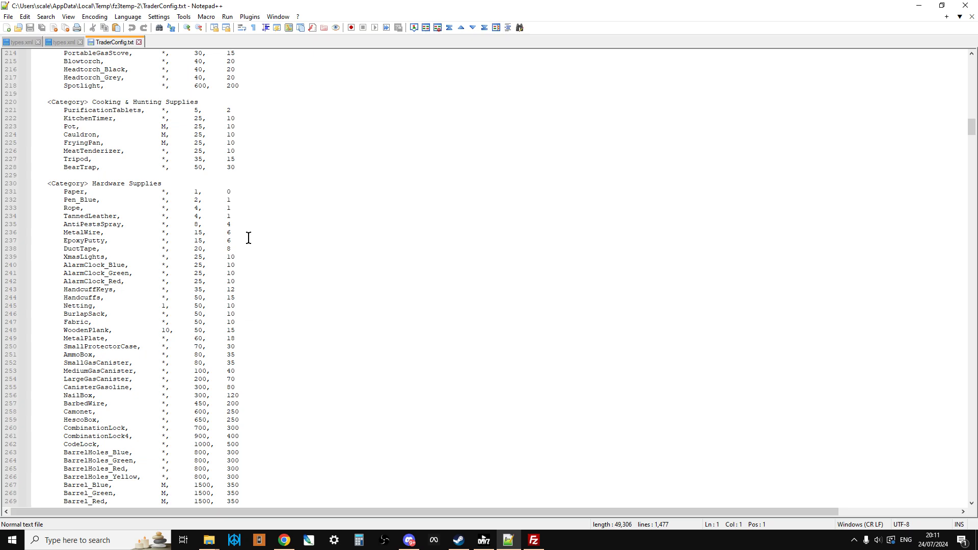
{"action": "scroll", "coordinate": [249, 239], "scroll_direction": "down", "scroll_amount": 4}
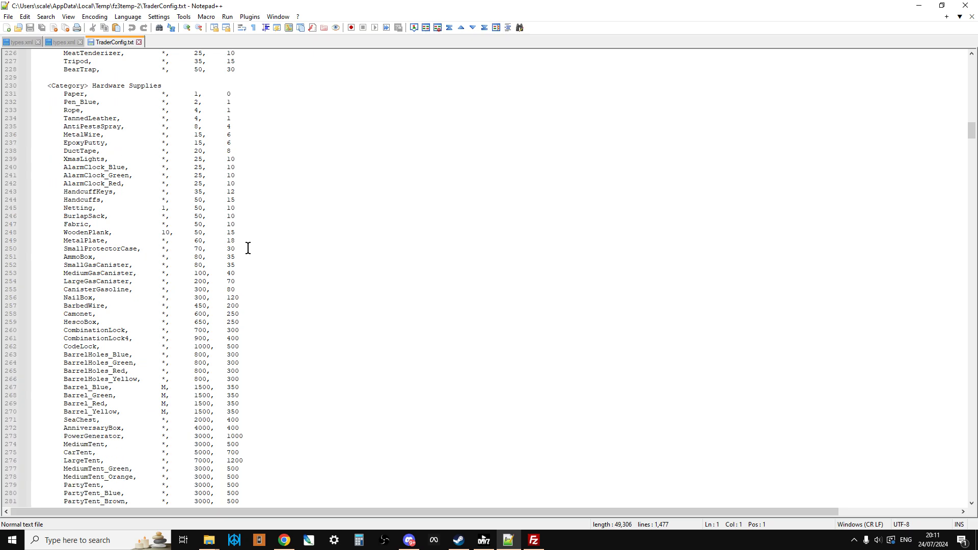
{"action": "scroll", "coordinate": [248, 248], "scroll_direction": "down", "scroll_amount": 3}
{"action": "scroll", "coordinate": [247, 254], "scroll_direction": "down", "scroll_amount": 11}
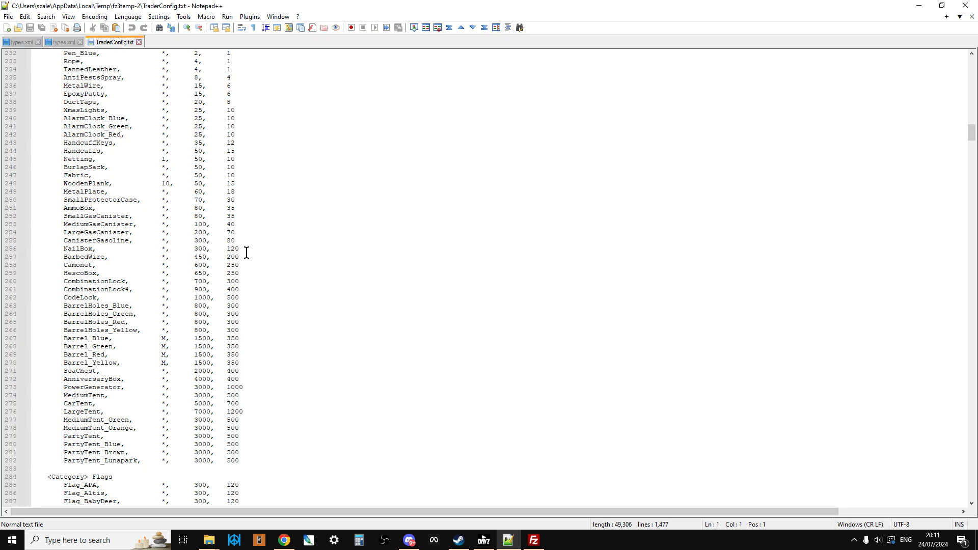
{"action": "scroll", "coordinate": [243, 256], "scroll_direction": "down", "scroll_amount": 14}
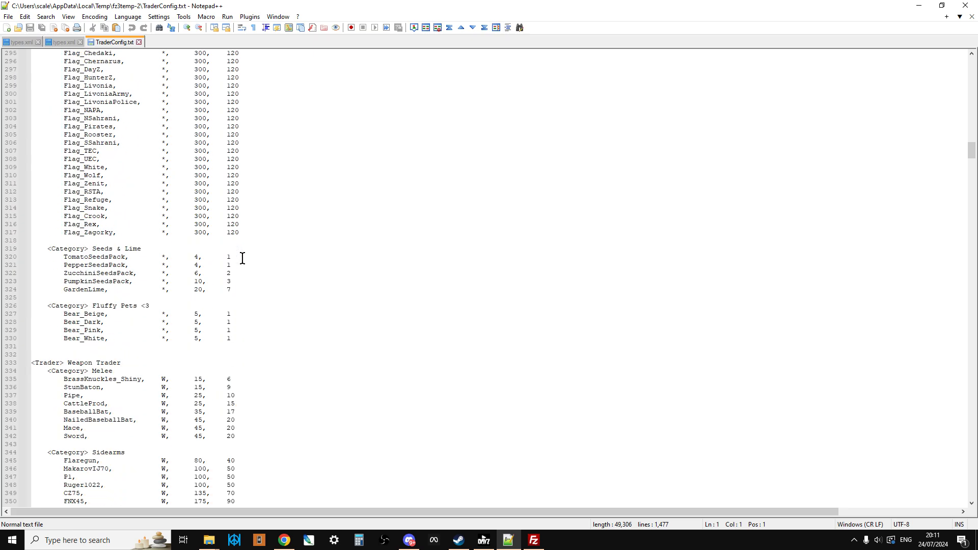
{"action": "scroll", "coordinate": [242, 258], "scroll_direction": "down", "scroll_amount": 6}
{"action": "scroll", "coordinate": [234, 262], "scroll_direction": "up", "scroll_amount": 20}
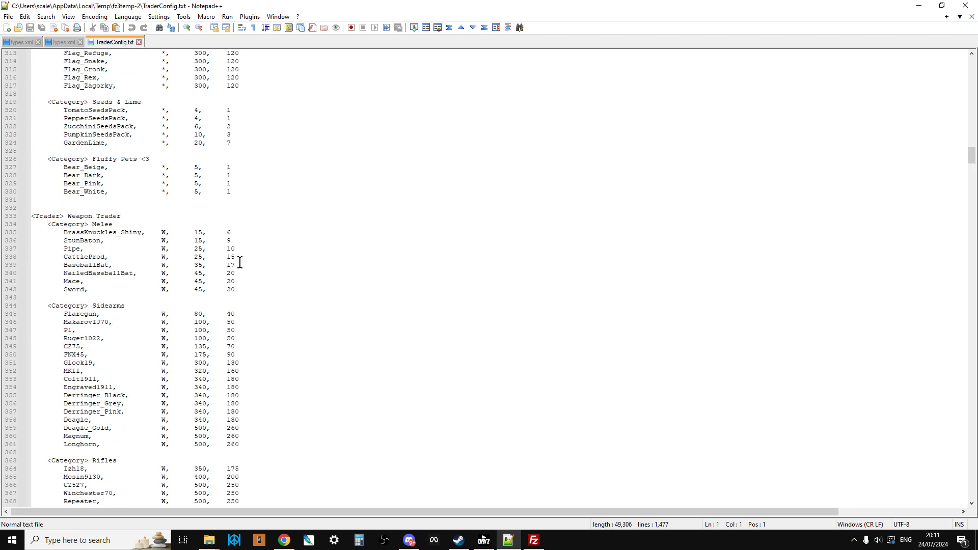
{"action": "scroll", "coordinate": [230, 267], "scroll_direction": "up", "scroll_amount": 4}
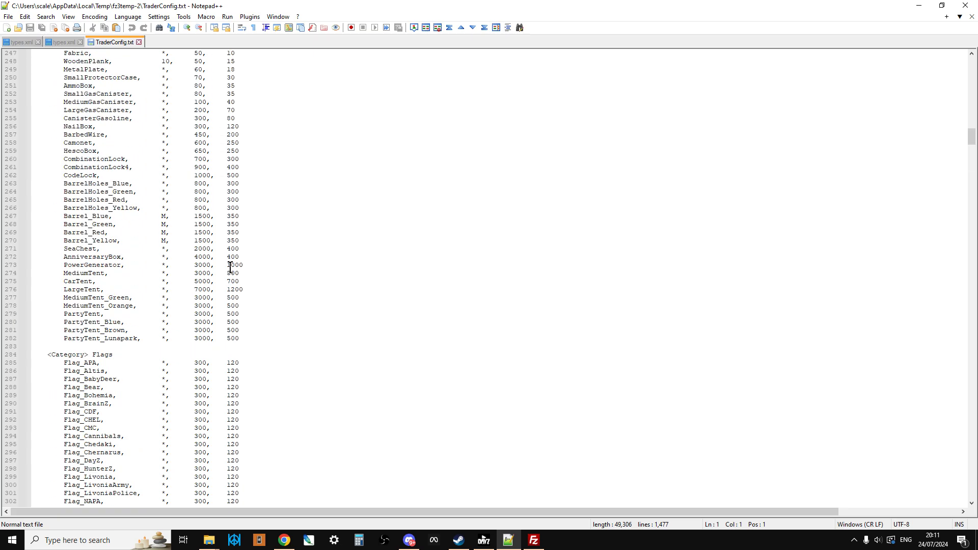
{"action": "scroll", "coordinate": [231, 267], "scroll_direction": "up", "scroll_amount": 20}
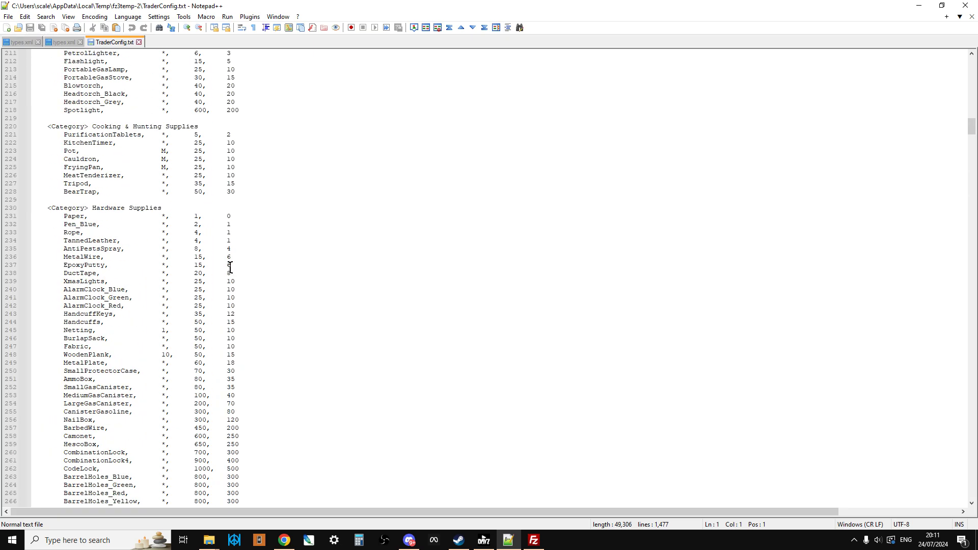
{"action": "scroll", "coordinate": [230, 267], "scroll_direction": "up", "scroll_amount": 20}
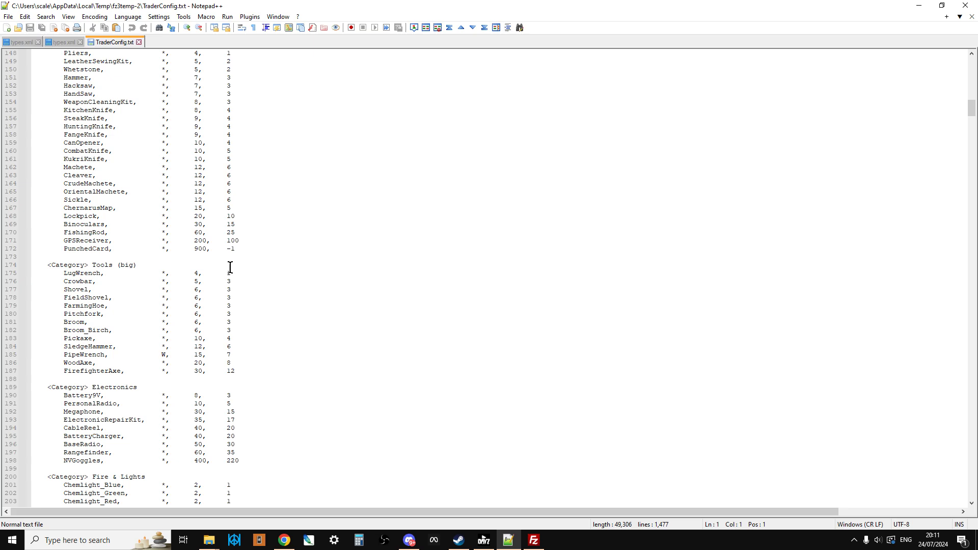
{"action": "scroll", "coordinate": [230, 267], "scroll_direction": "up", "scroll_amount": 3}
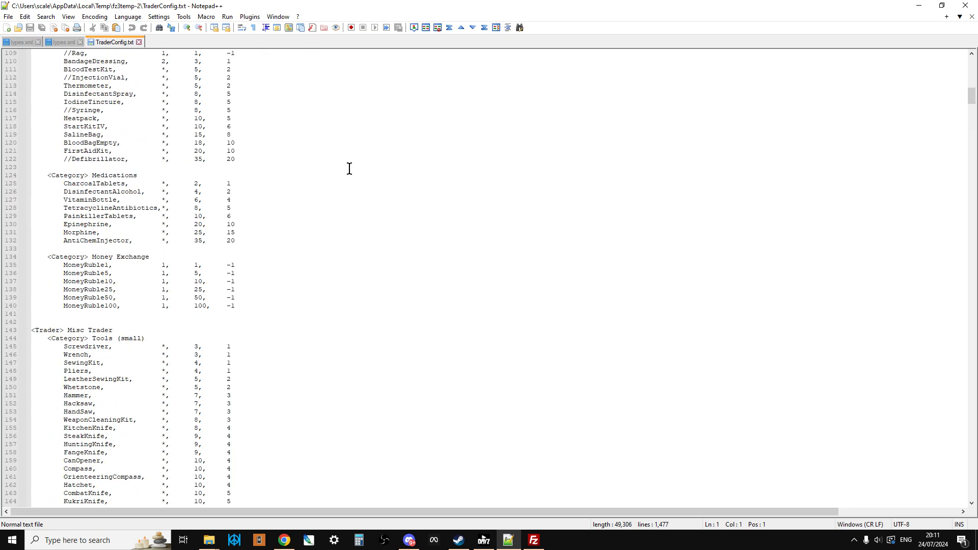
{"action": "scroll", "coordinate": [347, 166], "scroll_direction": "up", "scroll_amount": 12}
- Search TraderConfig.txt for "lock" to locate the lock items under the Hardware Supplies category
{"action": "left_click", "coordinate": [316, 117]}
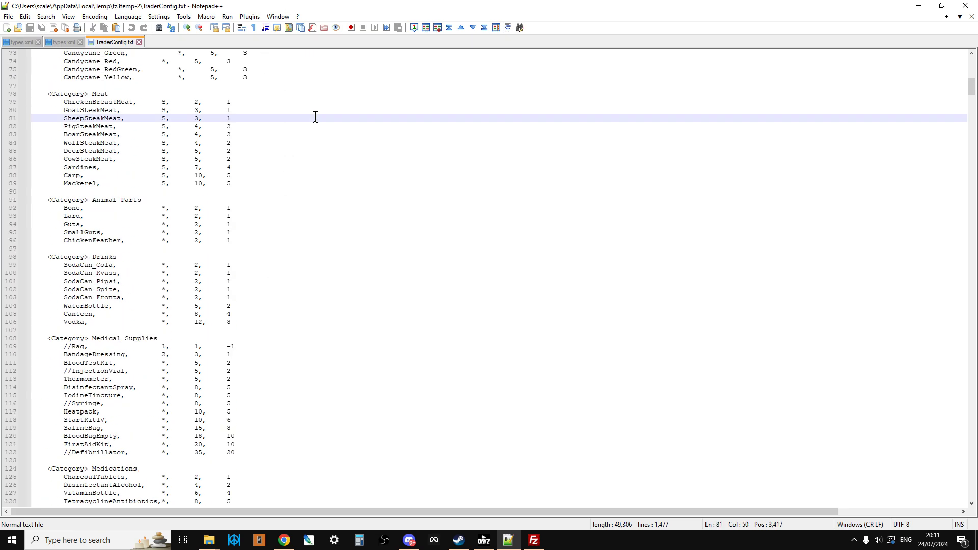
{"action": "double_click", "coordinate": [315, 116]}
{"action": "key", "text": "ctrl+f"}
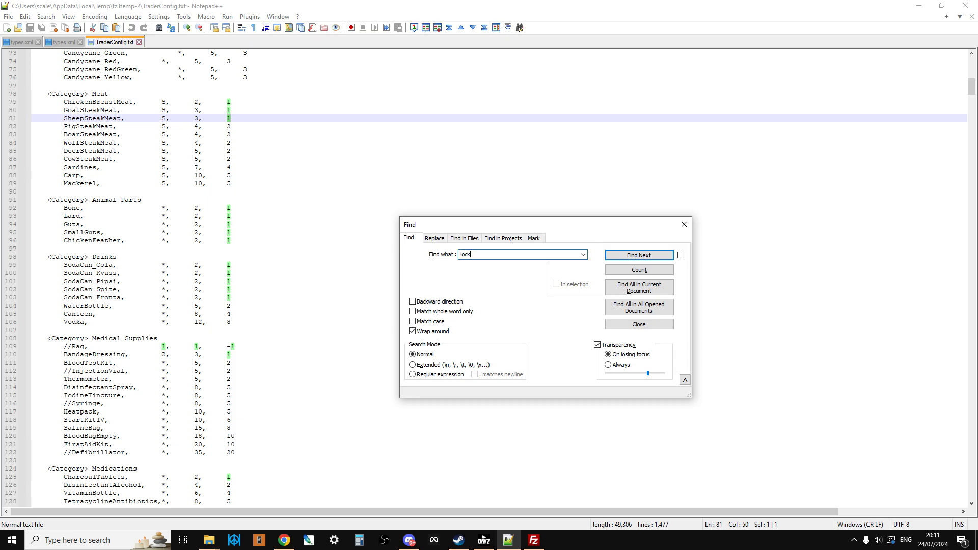
{"action": "type", "text": "lock"}
{"action": "key", "text": "Return"}
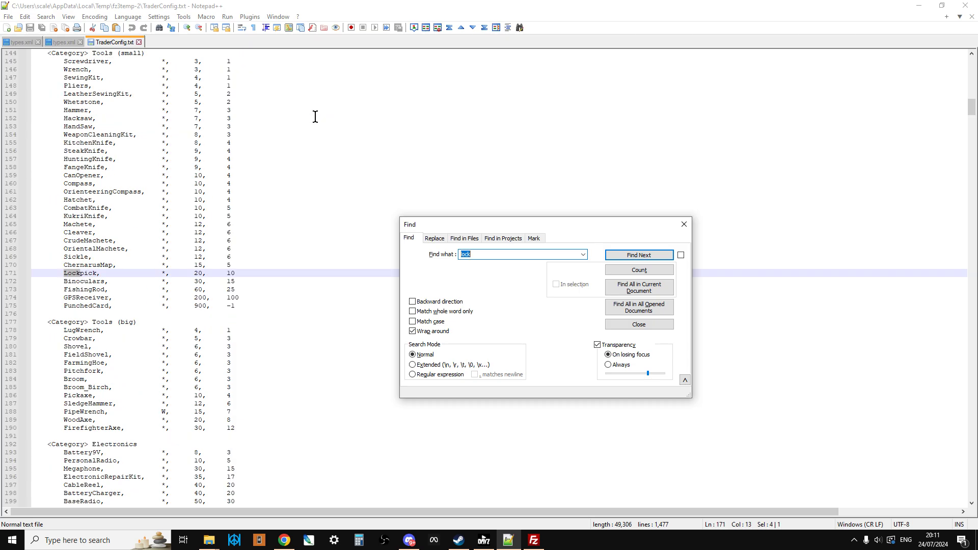
{"action": "left_click", "coordinate": [644, 255]}
{"action": "left_click", "coordinate": [644, 255]}
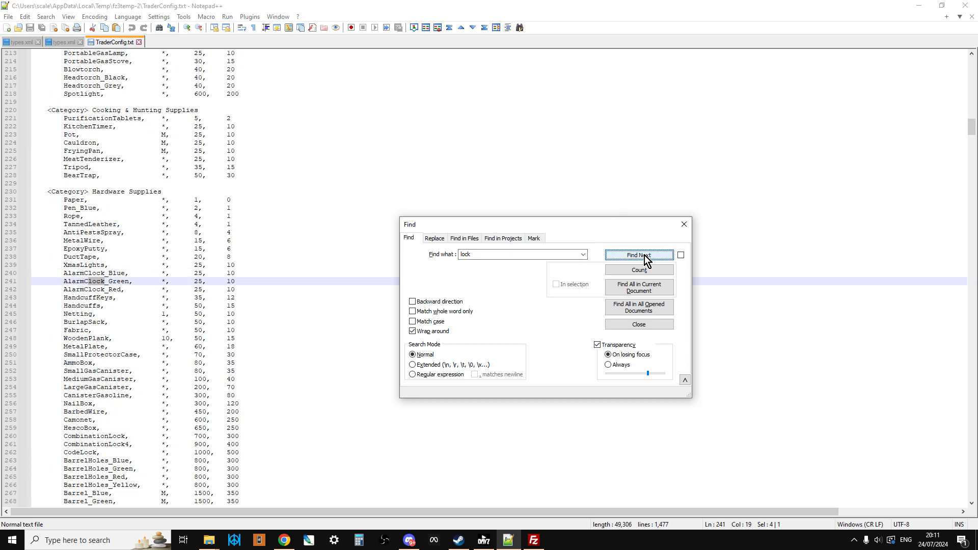
{"action": "left_click", "coordinate": [644, 255]}
{"action": "left_click", "coordinate": [644, 255]}
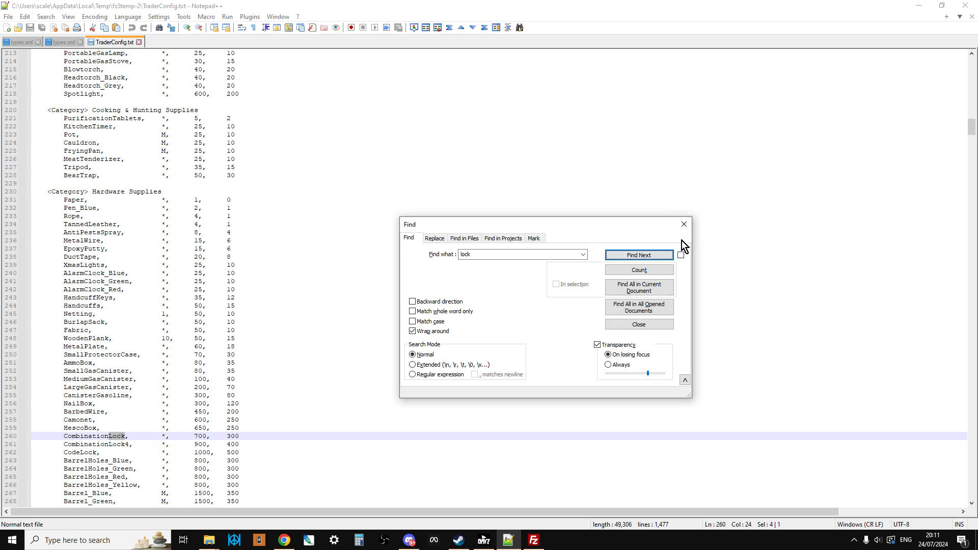
{"action": "left_click", "coordinate": [684, 224]}
{"action": "scroll", "coordinate": [157, 197], "scroll_direction": "down", "scroll_amount": 6}
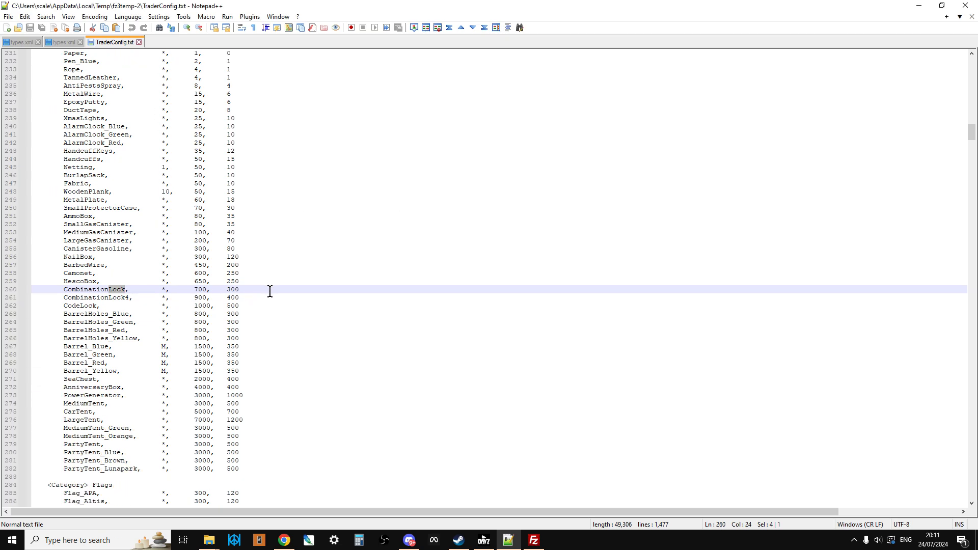
- Add a new line below CombinationLock4 in TraderConfig.txt containing the CodeLock name copied from types.xml
{"action": "left_click", "coordinate": [268, 291]}
{"action": "left_click", "coordinate": [258, 299]}
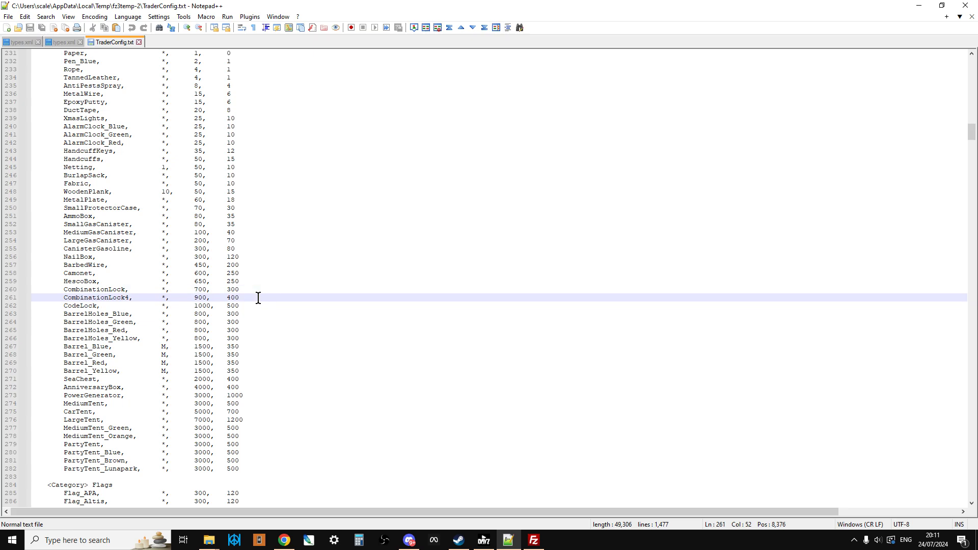
{"action": "key", "text": "Return"}
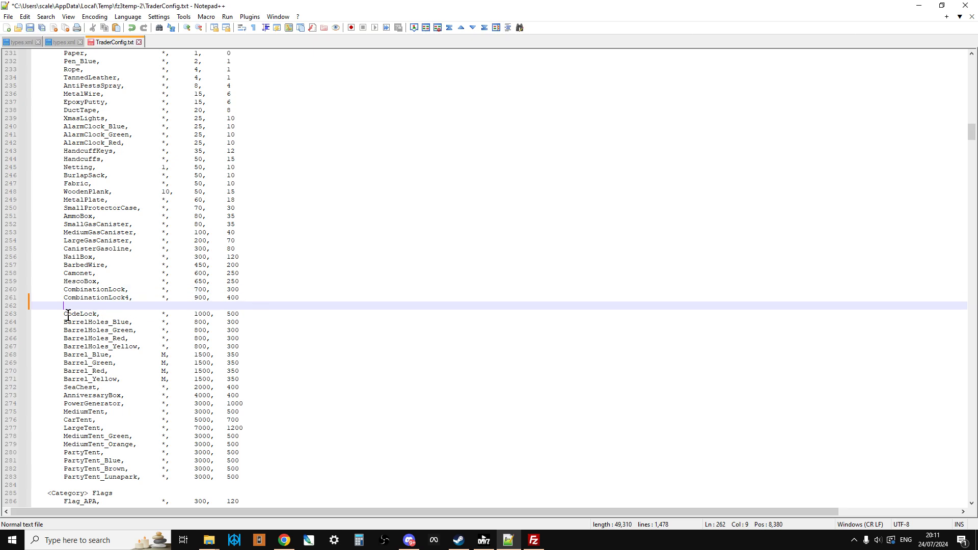
{"action": "left_click", "coordinate": [62, 43]}
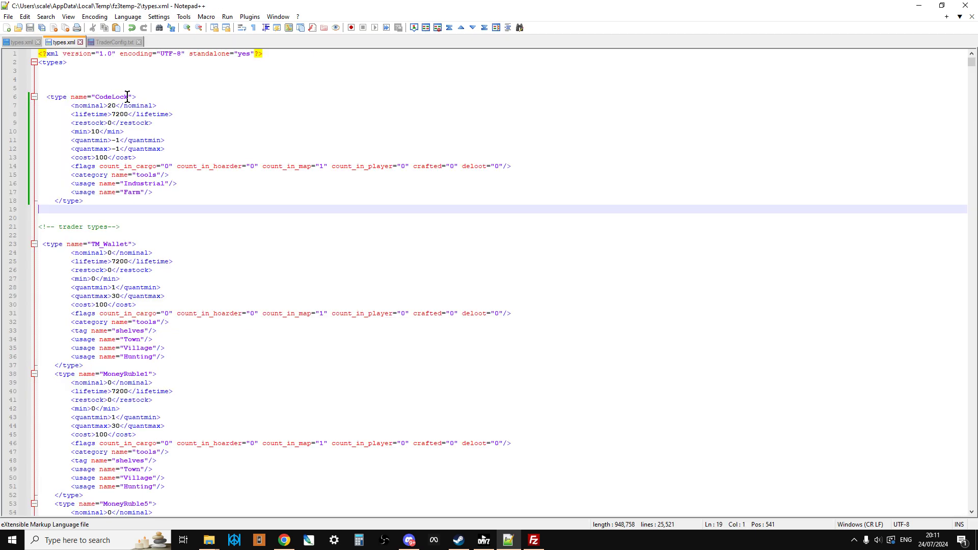
{"action": "left_click_drag", "start_coordinate": [129, 97], "coordinate": [94, 97]}
{"action": "right_click", "coordinate": [105, 99]}
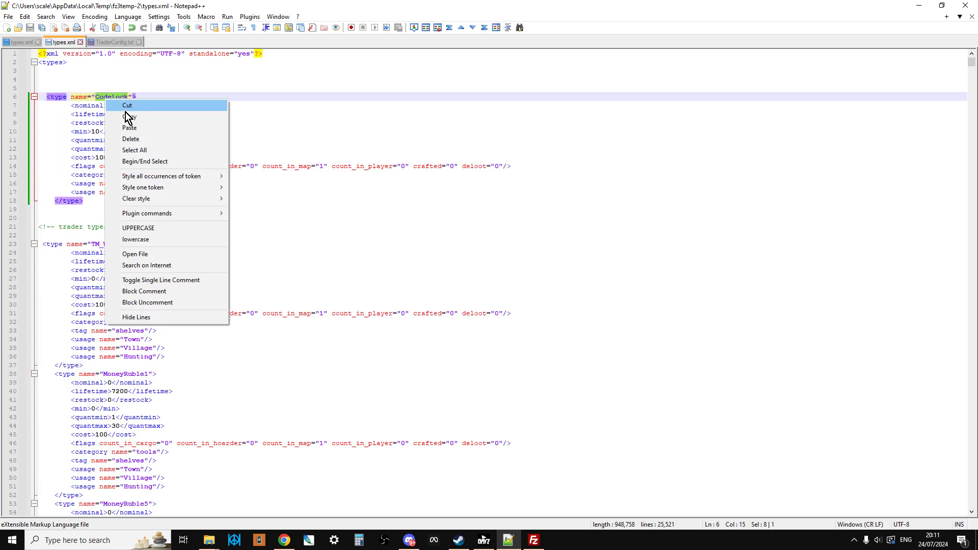
{"action": "left_click", "coordinate": [125, 115]}
{"action": "left_click", "coordinate": [111, 43]}
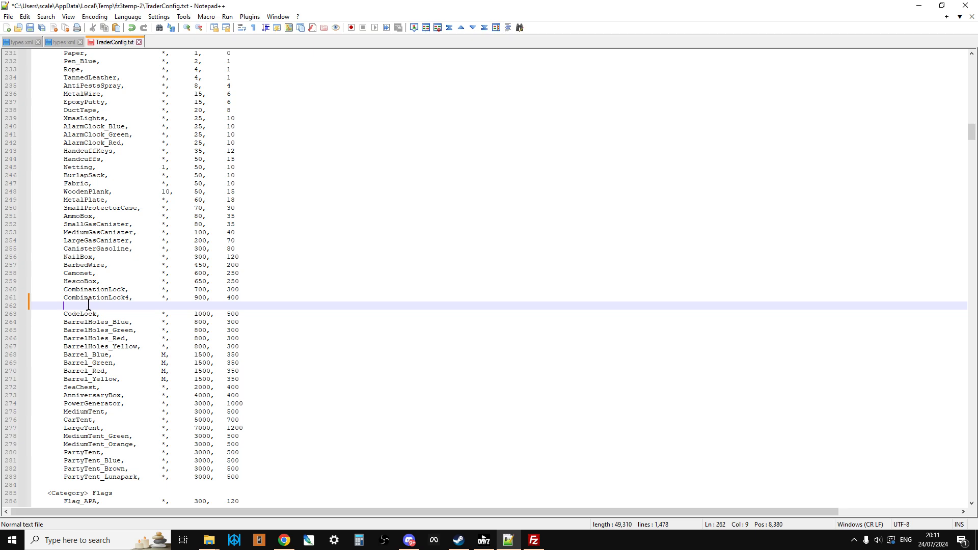
{"action": "key", "text": "ctrl+v"}
- Complete the new CodeLock line from CombinationLock4's copied values, setting the prices to 1000 and 500 and aligning the columns
{"action": "left_click_drag", "start_coordinate": [129, 298], "coordinate": [237, 297]}
{"action": "right_click", "coordinate": [234, 300]}
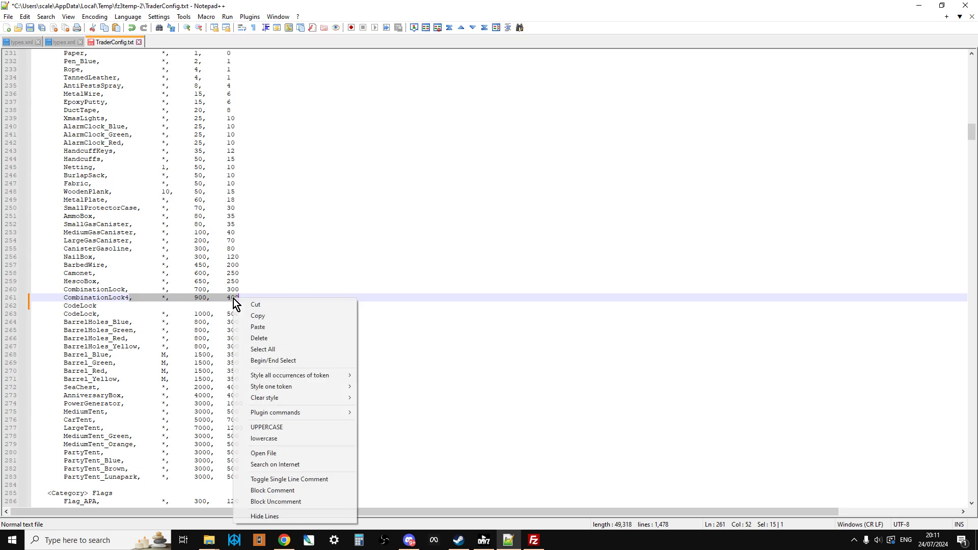
{"action": "left_click", "coordinate": [257, 316]}
{"action": "left_click", "coordinate": [126, 303]}
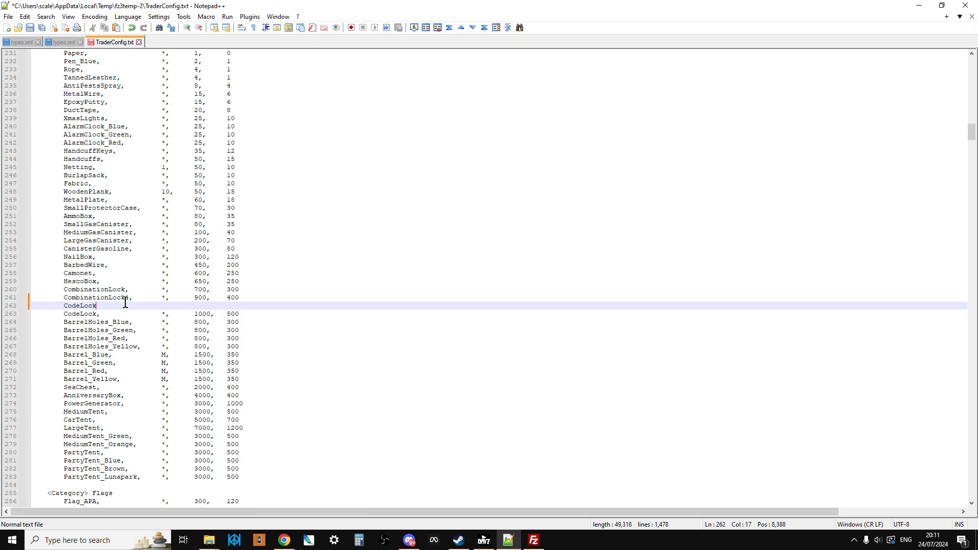
{"action": "key", "text": "ctrl+v"}
{"action": "key", "text": "BackSpace"}
{"action": "key", "text": "BackSpace"}
{"action": "type", "text": "00"}
{"action": "left_click_drag", "start_coordinate": [123, 308], "coordinate": [120, 308]}
{"action": "left_click", "coordinate": [115, 308]}
{"action": "key", "text": "Tab"}
{"action": "key", "text": "Tab"}
- Delete the duplicate CodeLock line directly below the new entry, leaving no blank line
{"action": "left_click_drag", "start_coordinate": [58, 314], "coordinate": [265, 310]}
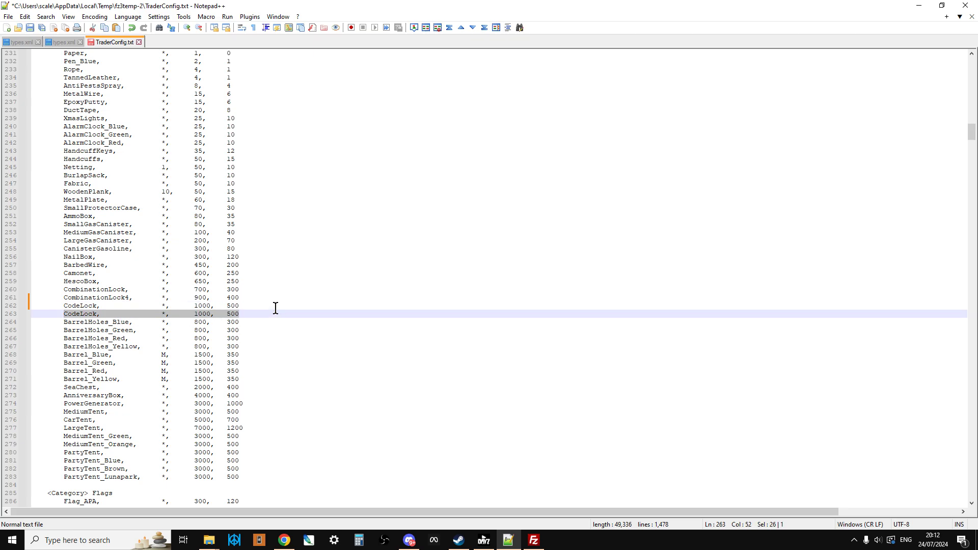
{"action": "key", "text": "Delete"}
{"action": "key", "text": "BackSpace"}
{"action": "key", "text": "BackSpace"}
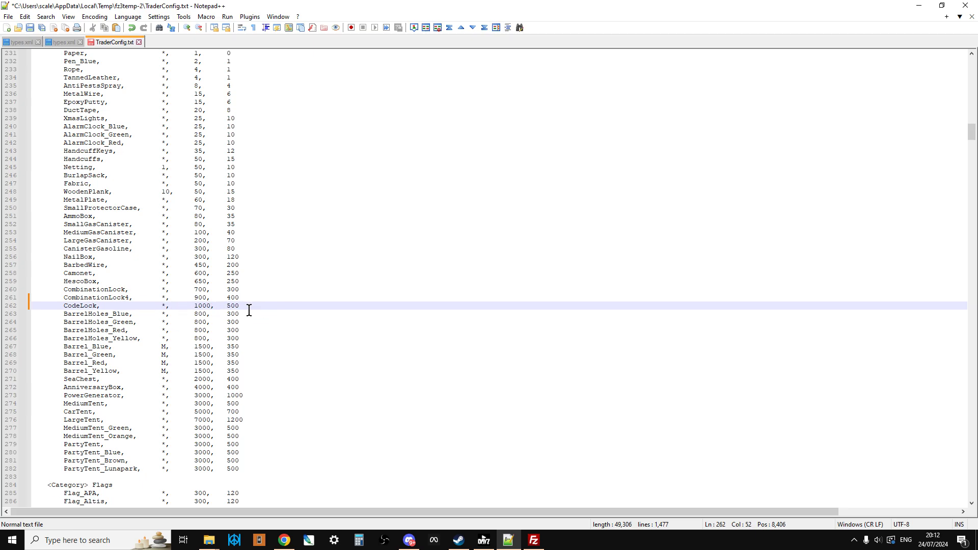
- Save TraderConfig.txt and upload the changed file back to the server through FileZilla
{"action": "left_click", "coordinate": [31, 27]}
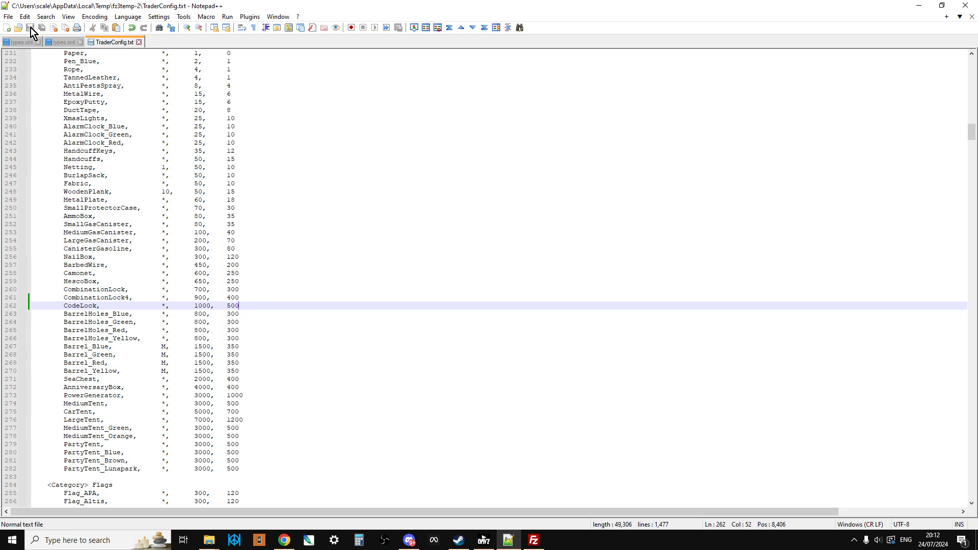
{"action": "left_click", "coordinate": [542, 539]}
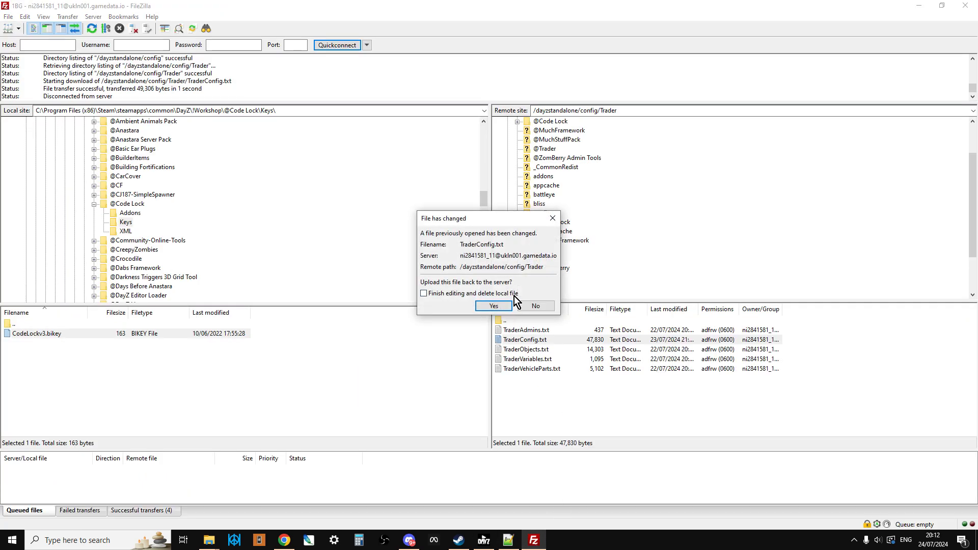
{"action": "left_click", "coordinate": [493, 306]}
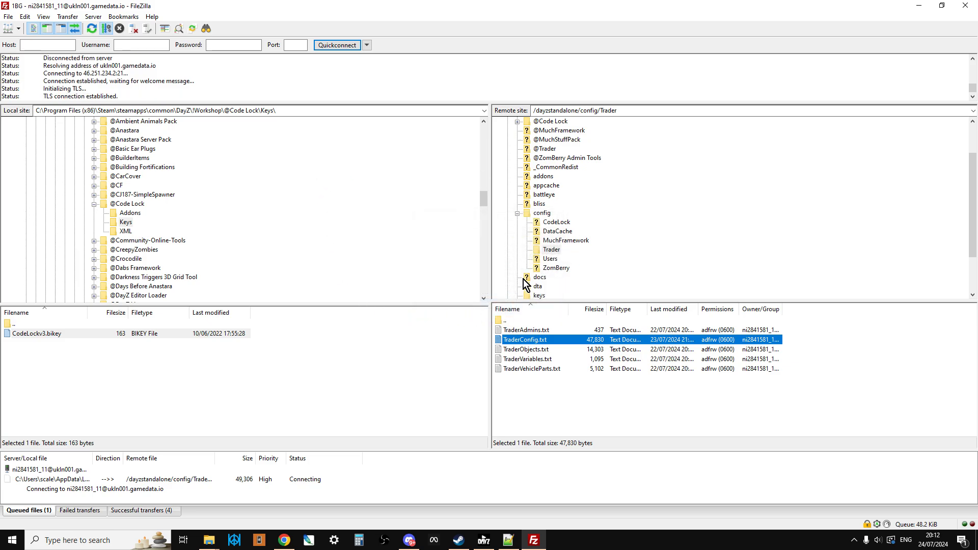
{"action": "left_click", "coordinate": [284, 539]}
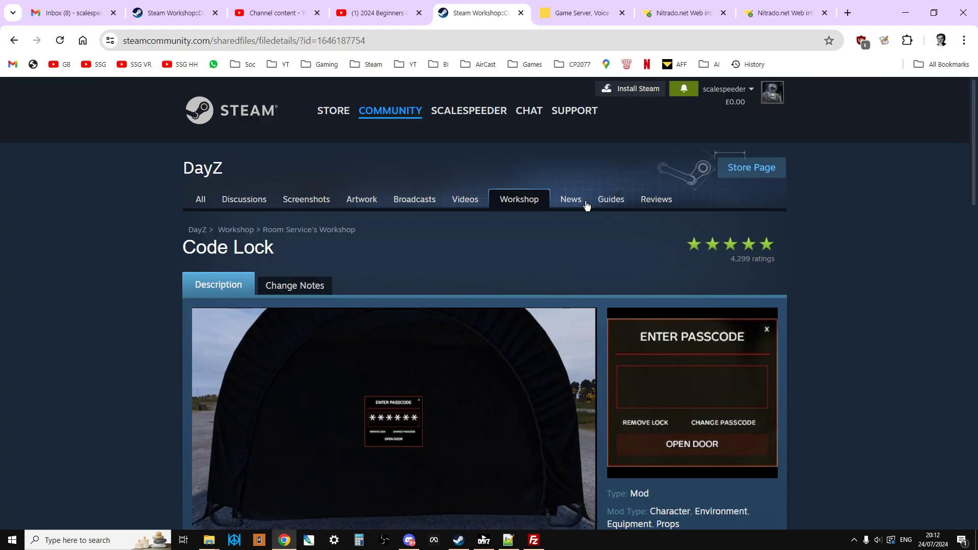
{"action": "left_click", "coordinate": [589, 13]}
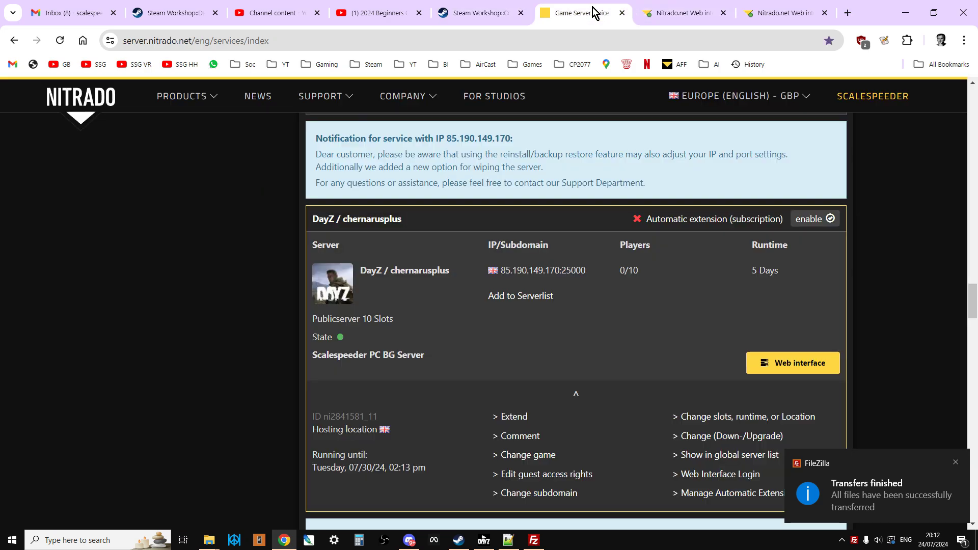
{"action": "left_click", "coordinate": [685, 12]}
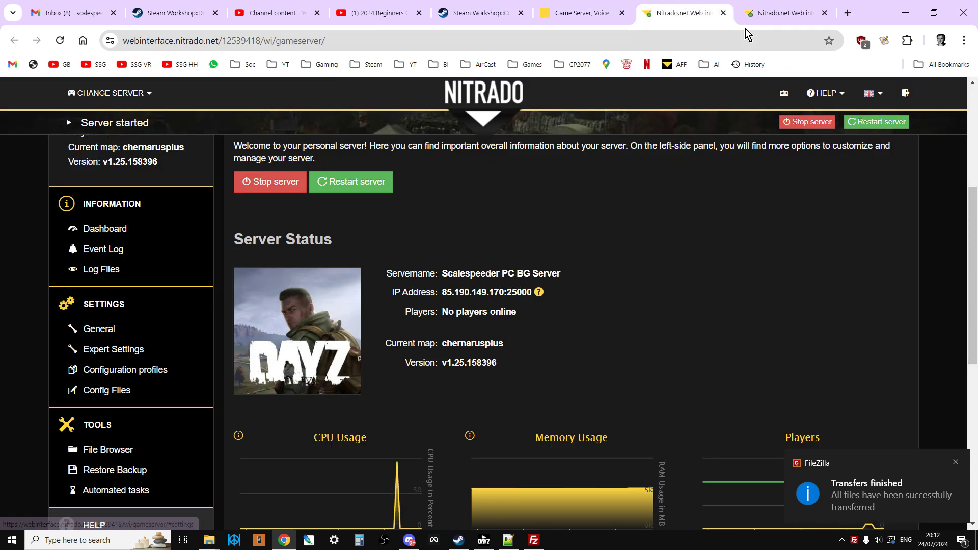
{"action": "left_click", "coordinate": [764, 18]}
{"action": "scroll", "coordinate": [611, 257], "scroll_direction": "down", "scroll_amount": 15}
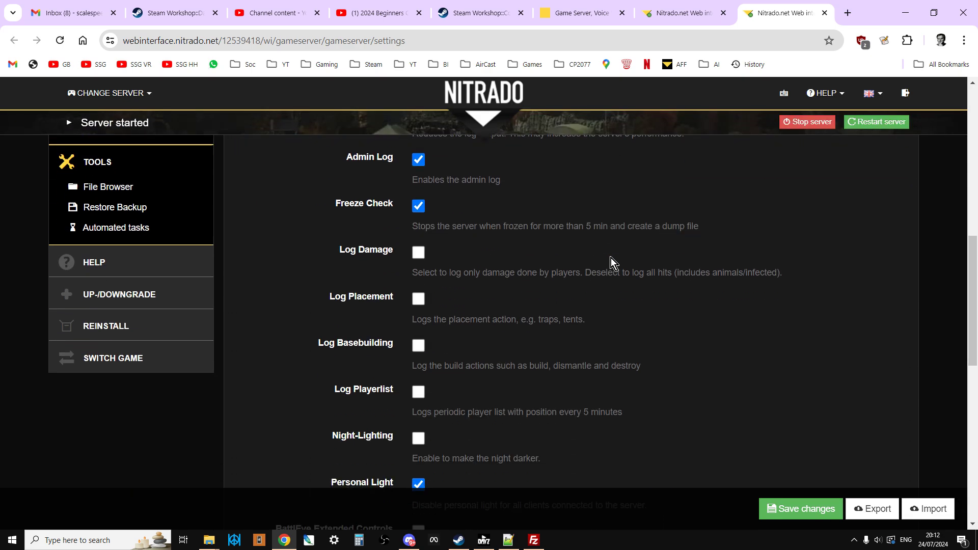
{"action": "scroll", "coordinate": [331, 326], "scroll_direction": "up", "scroll_amount": 2}
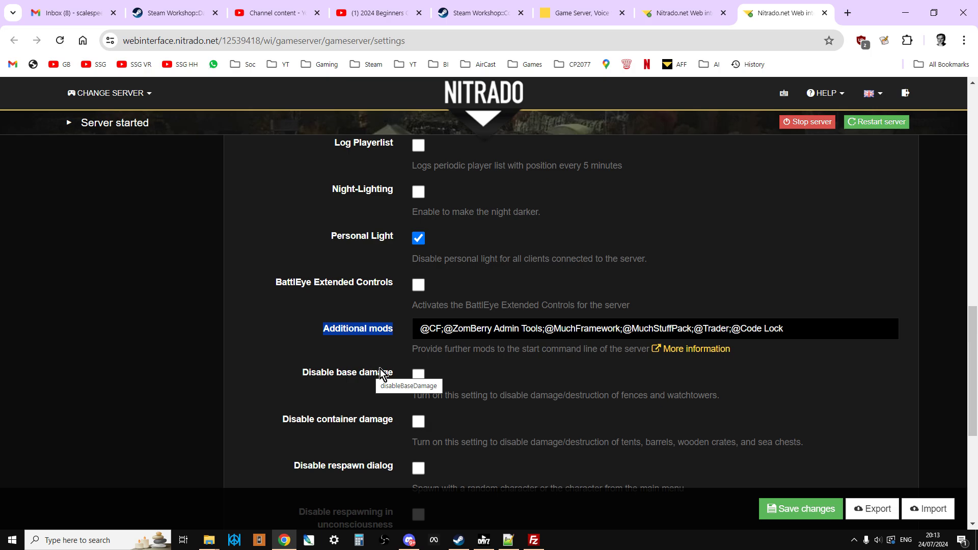
{"action": "left_click", "coordinate": [757, 329]}
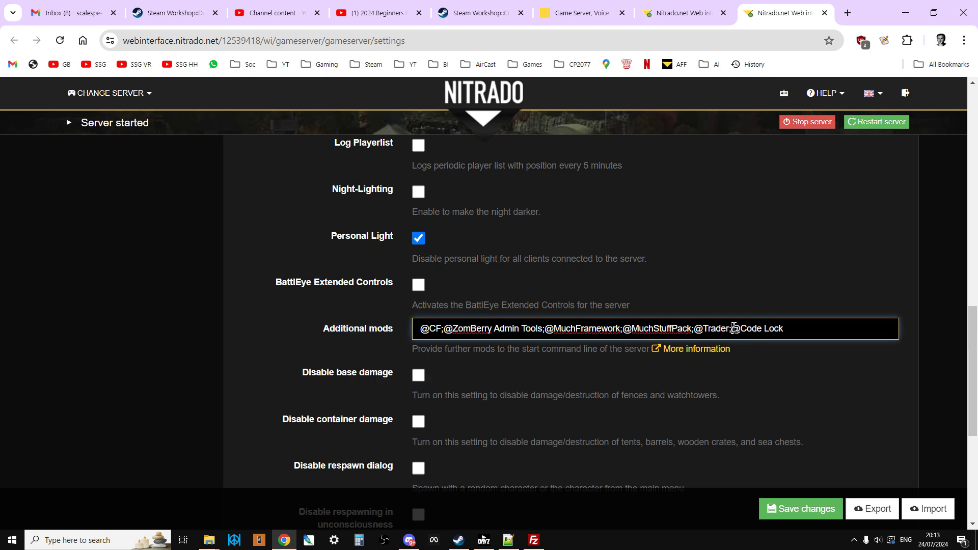
{"action": "left_click_drag", "start_coordinate": [732, 329], "coordinate": [799, 326]}
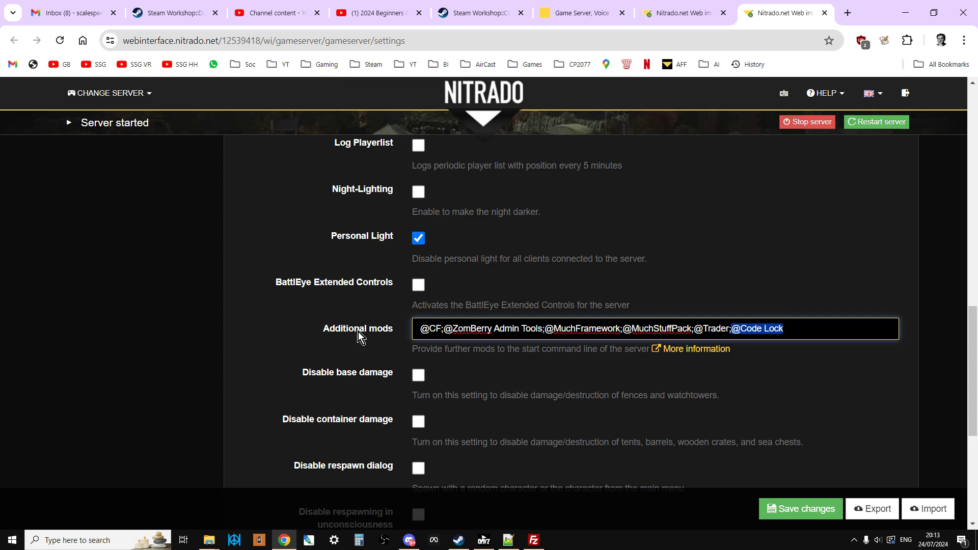
{"action": "left_click", "coordinate": [730, 328]}
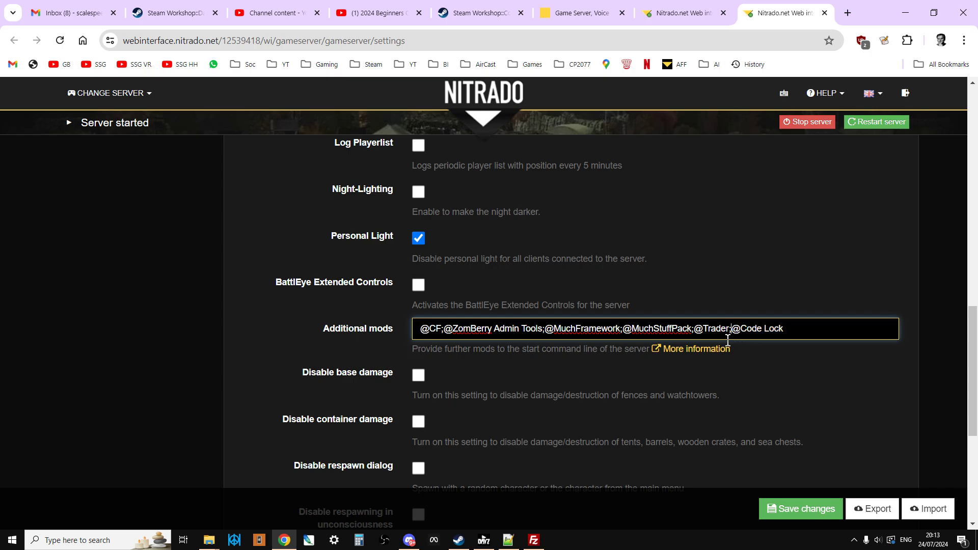
{"action": "left_click", "coordinate": [216, 544]}
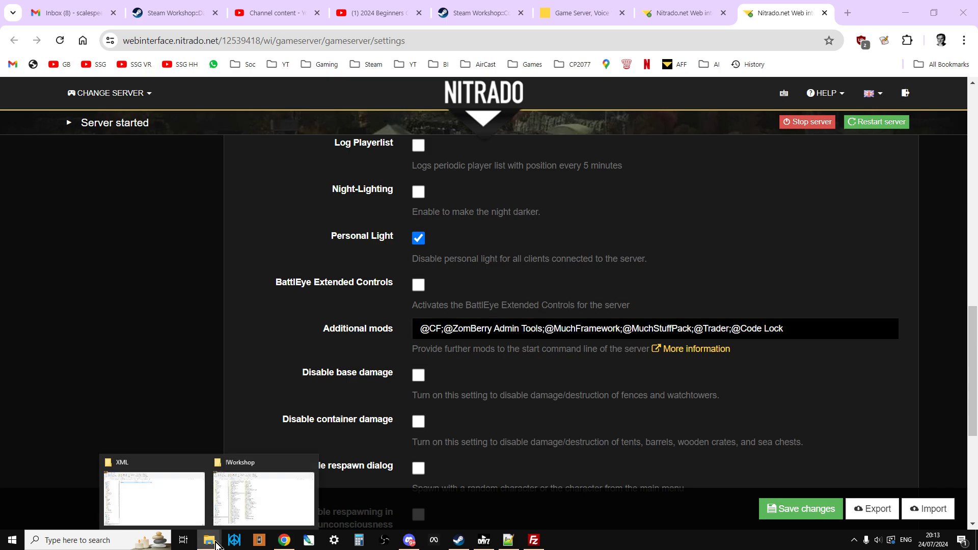
{"action": "left_click", "coordinate": [274, 506]}
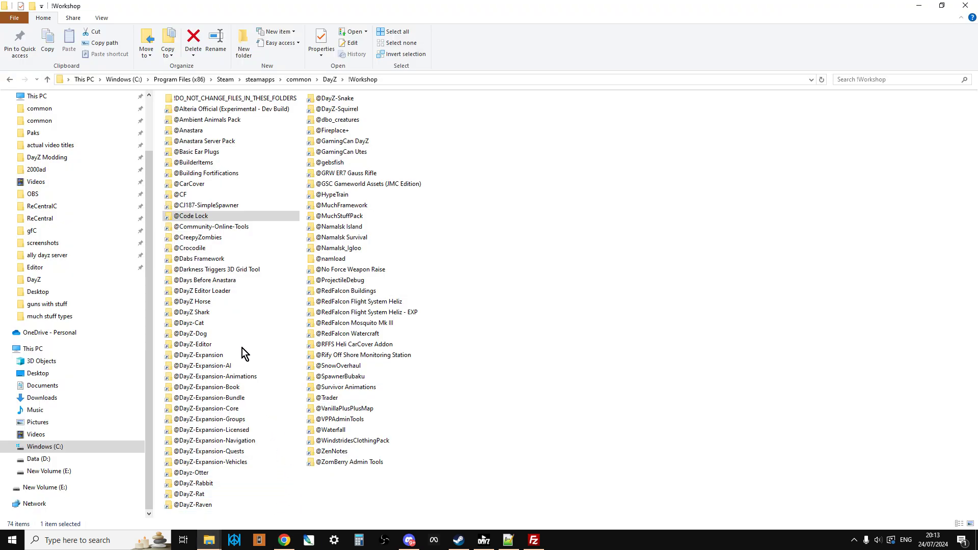
{"action": "left_click", "coordinate": [186, 219]}
{"action": "left_click", "coordinate": [186, 219]}
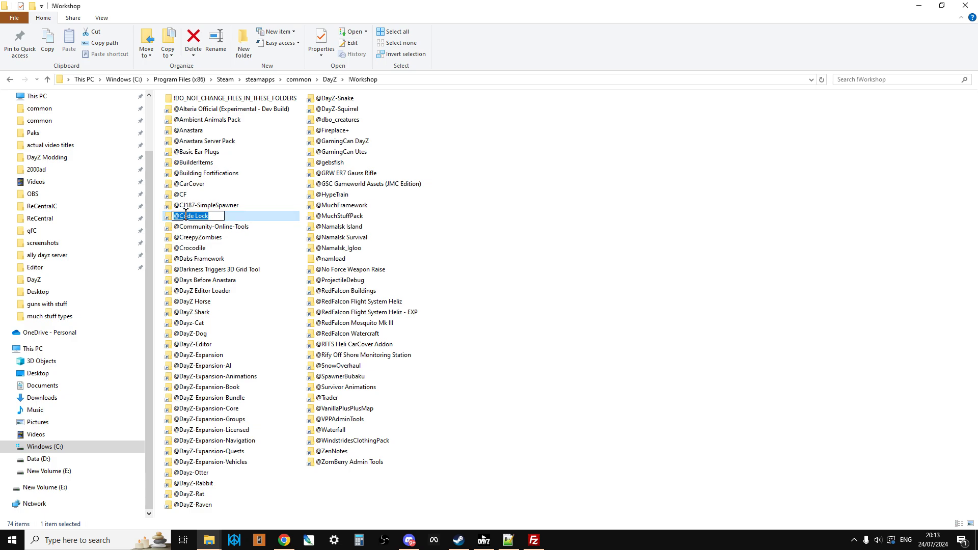
{"action": "right_click", "coordinate": [187, 217]}
{"action": "left_click", "coordinate": [216, 248]}
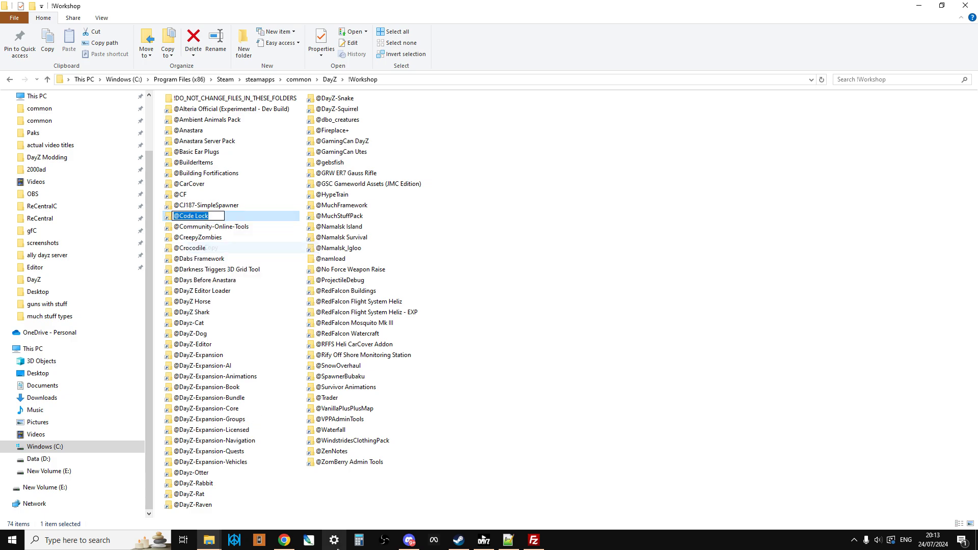
{"action": "left_click", "coordinate": [284, 540]}
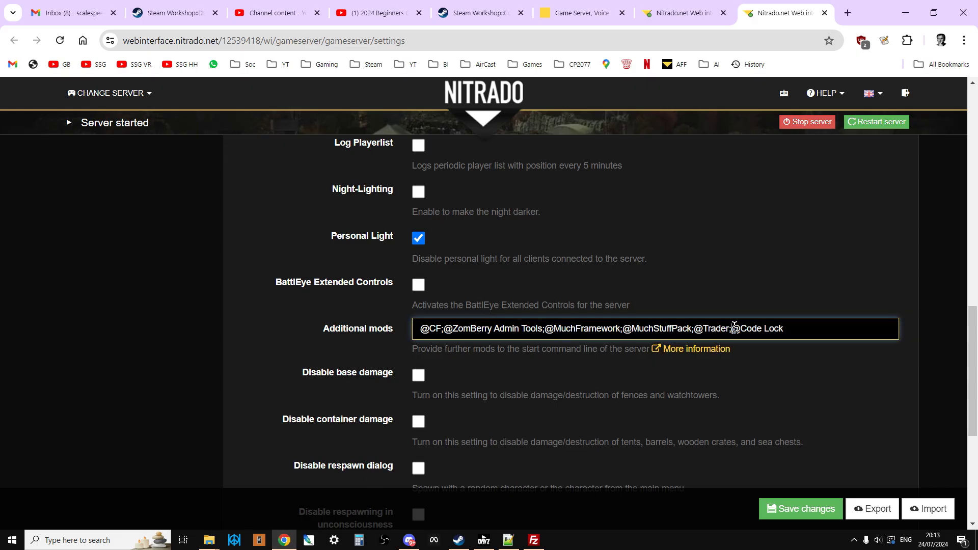
{"action": "left_click_drag", "start_coordinate": [732, 328], "coordinate": [839, 332]}
{"action": "key", "text": "ctrl+v"}
{"action": "left_click", "coordinate": [799, 508]}
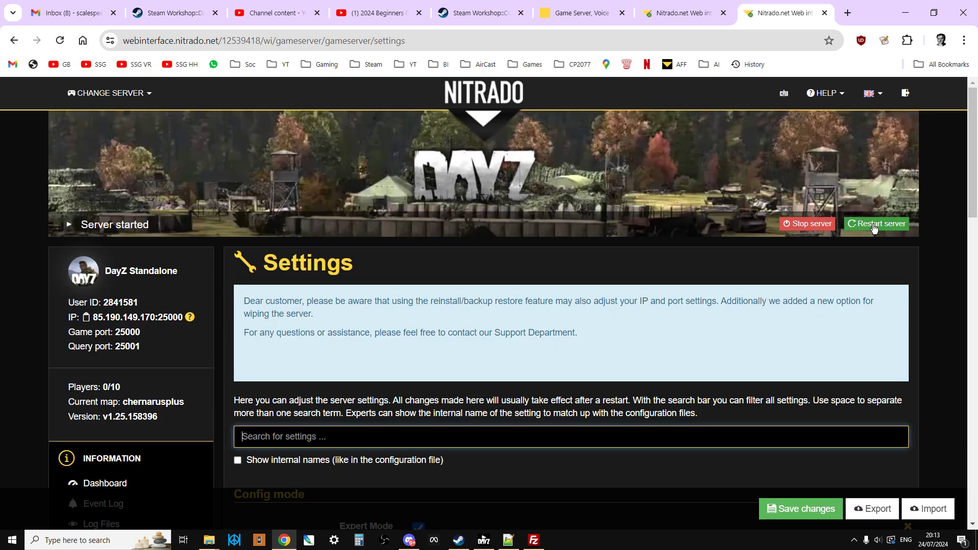
{"action": "left_click", "coordinate": [874, 225]}
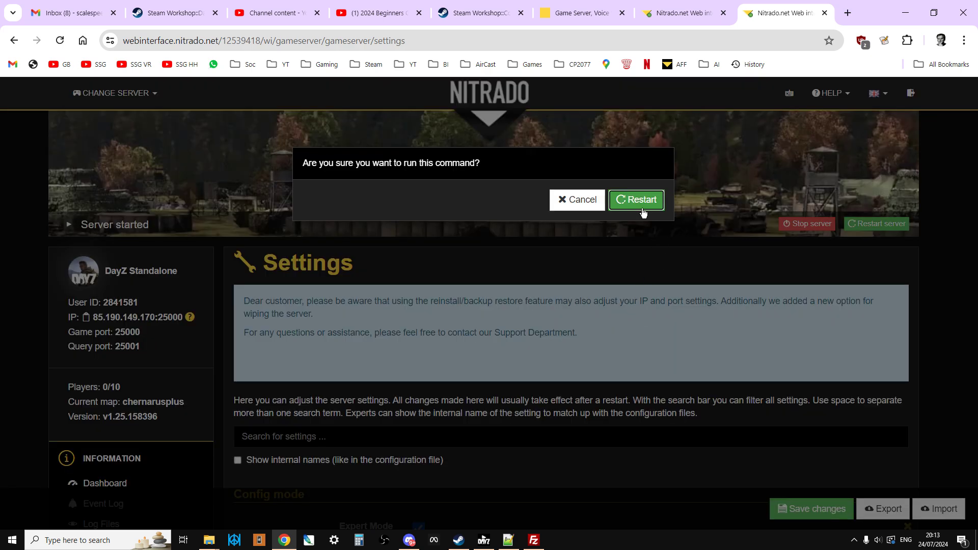
{"action": "left_click", "coordinate": [579, 200]}
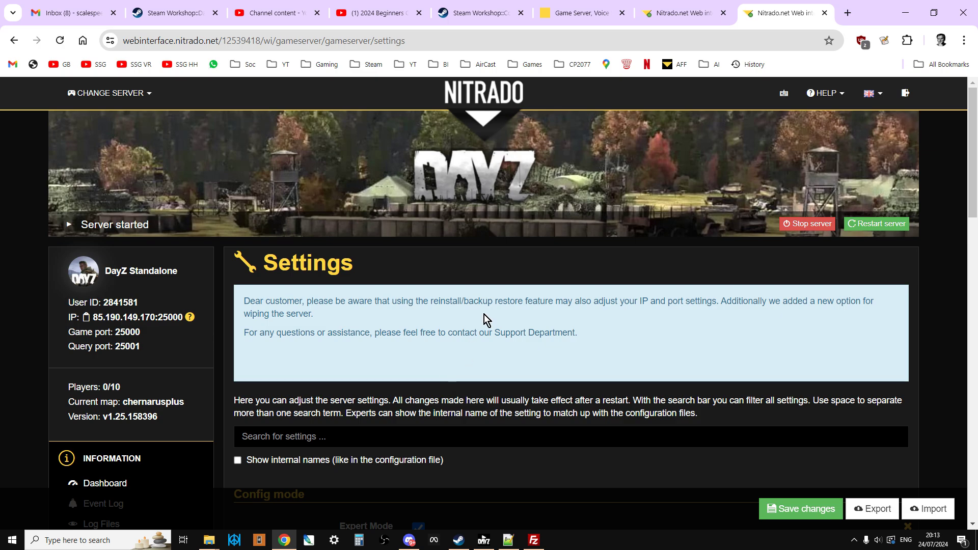
{"action": "scroll", "coordinate": [484, 319], "scroll_direction": "down", "scroll_amount": 1}
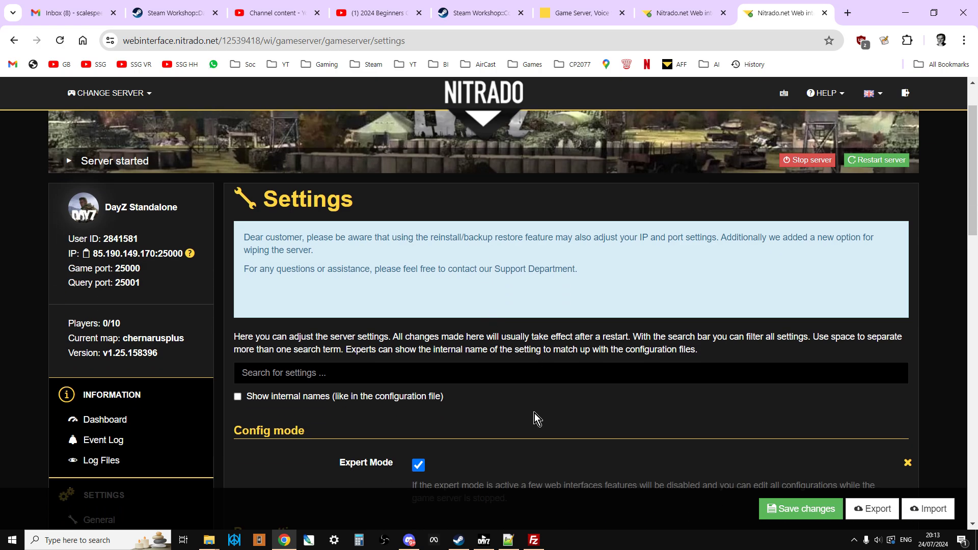
- Switch to FileZilla and open CodeLockConfig.json from the server's config/CodeLock folder for editing
{"action": "left_click", "coordinate": [538, 544]}
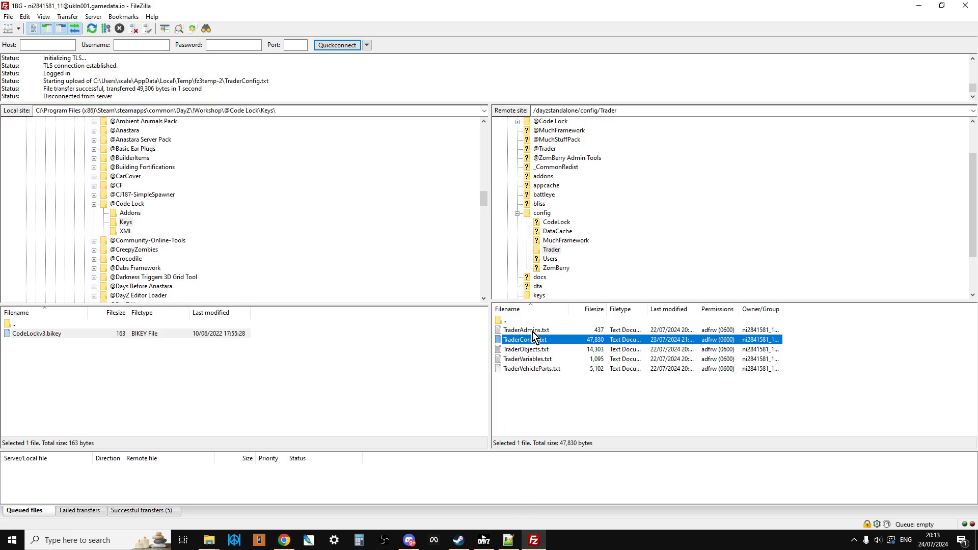
{"action": "left_click", "coordinate": [517, 241]}
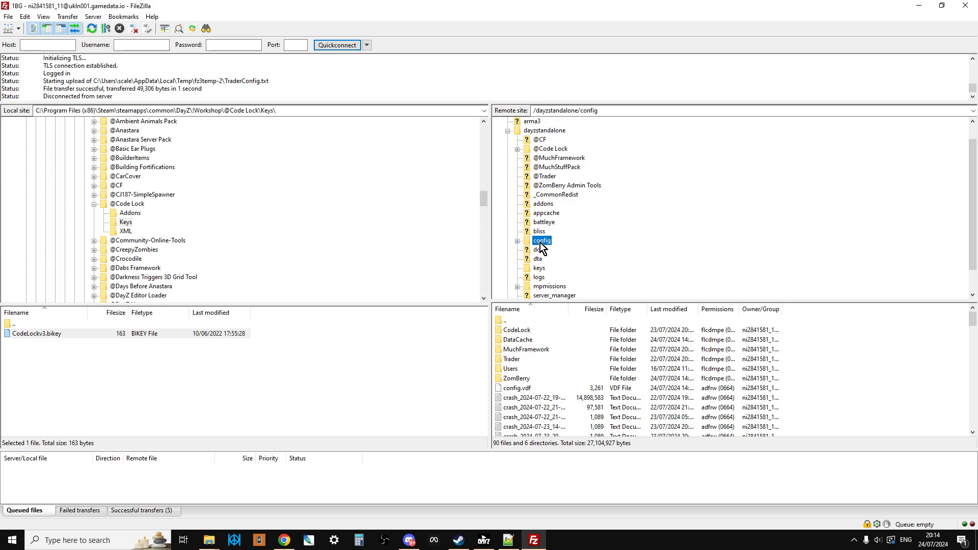
{"action": "left_click", "coordinate": [517, 240]}
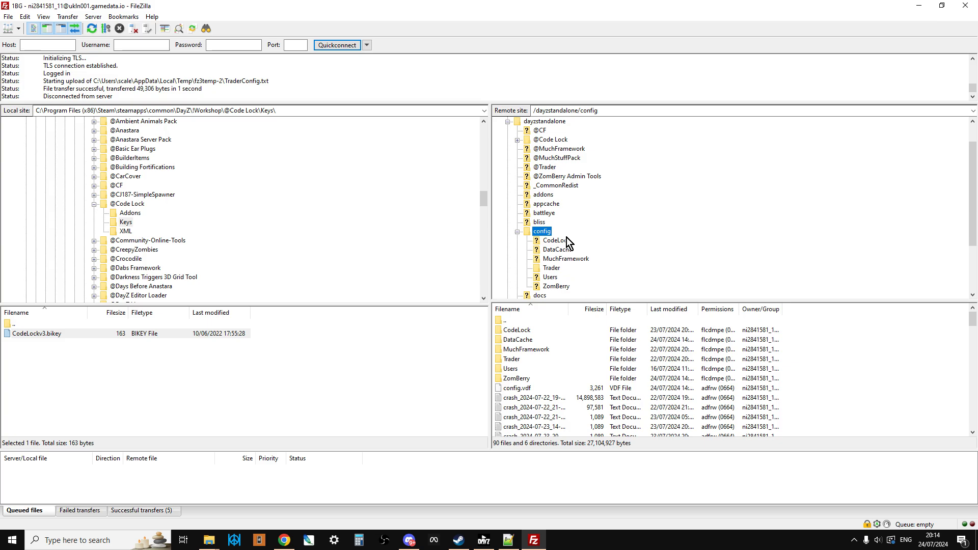
{"action": "left_click", "coordinate": [554, 287]}
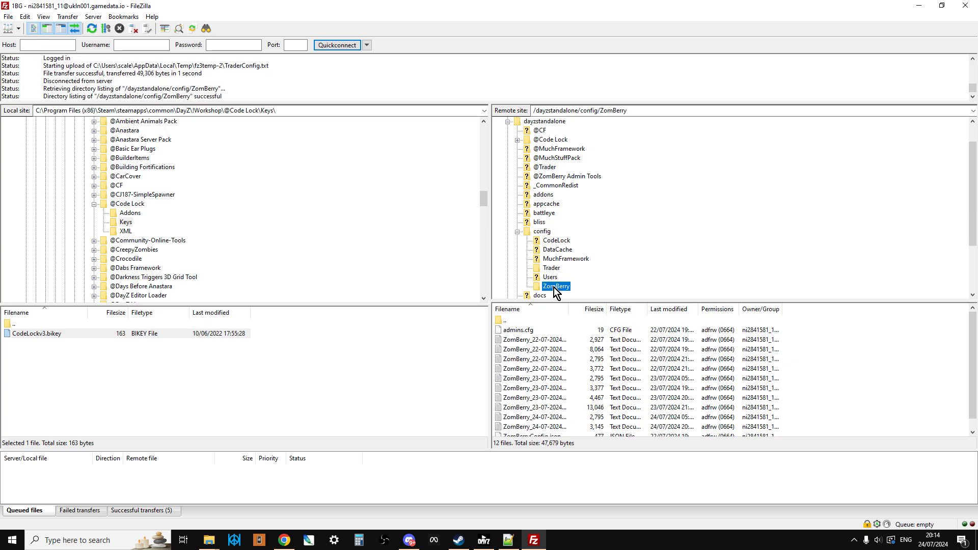
{"action": "left_click", "coordinate": [563, 242]}
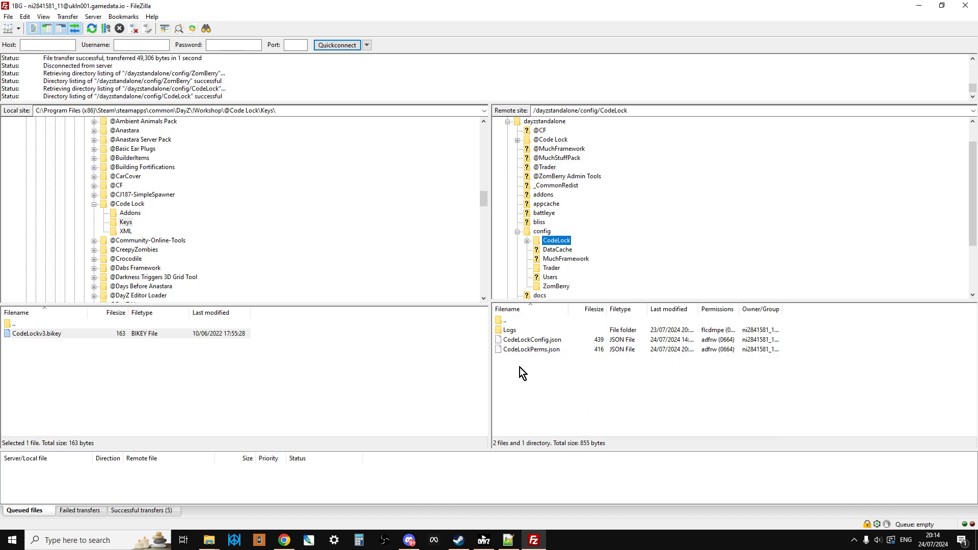
{"action": "left_click", "coordinate": [527, 340]}
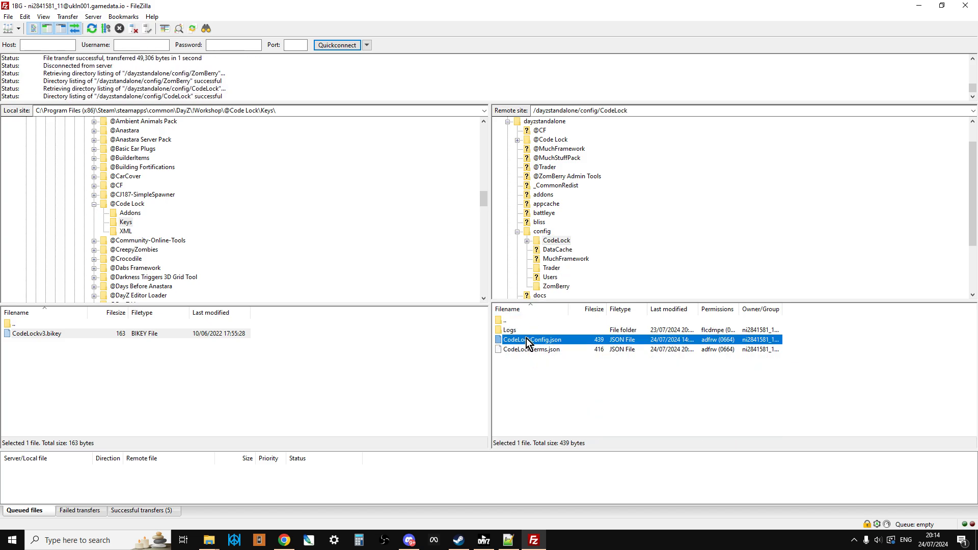
{"action": "right_click", "coordinate": [526, 339]}
{"action": "left_click", "coordinate": [558, 367]}
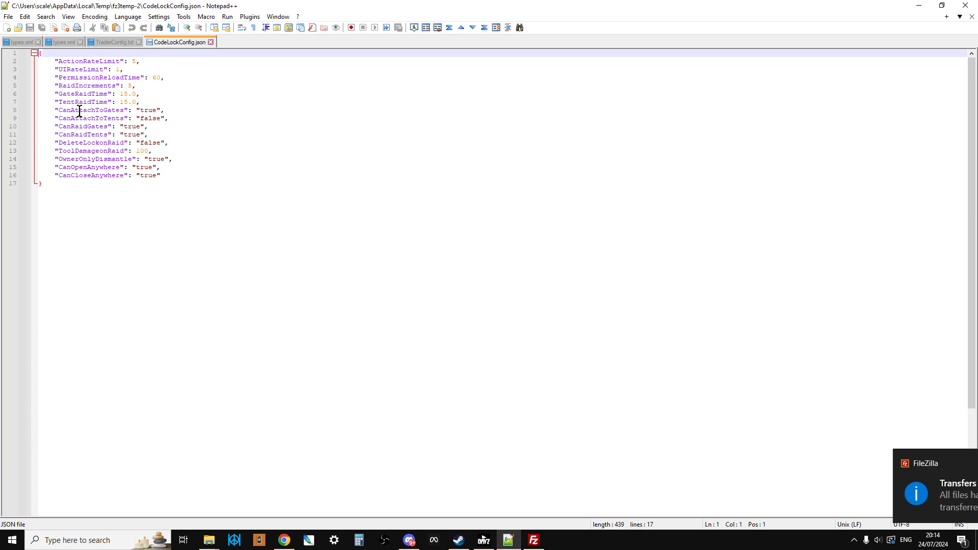
- Examine the CanAttachToGates, CanAttachToTents, CanRaidGates and CanRaidTents options in CodeLockConfig.json
{"action": "left_click_drag", "start_coordinate": [55, 119], "coordinate": [131, 120]}
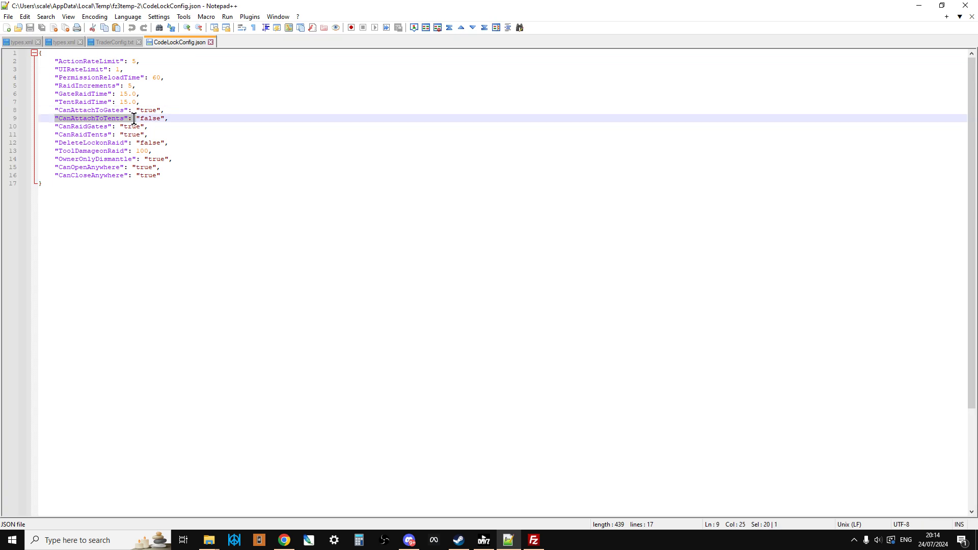
{"action": "key", "text": "End"}
{"action": "left_click_drag", "start_coordinate": [52, 111], "coordinate": [174, 113]}
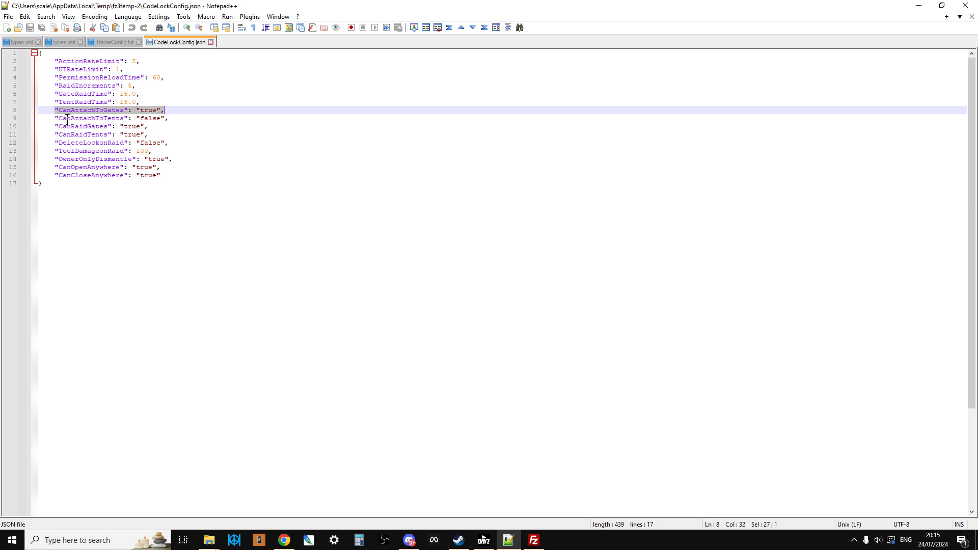
{"action": "left_click_drag", "start_coordinate": [160, 118], "coordinate": [140, 118]}
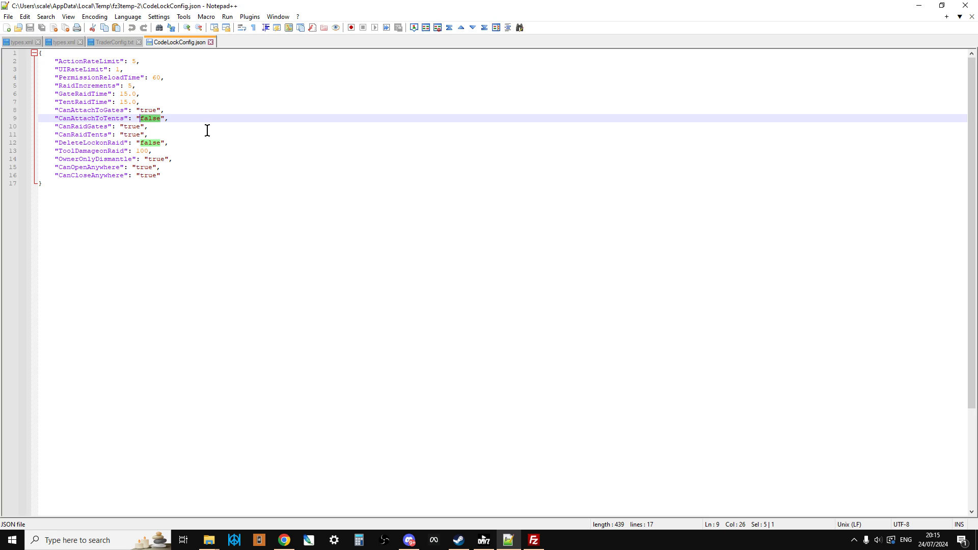
{"action": "left_click", "coordinate": [192, 125]}
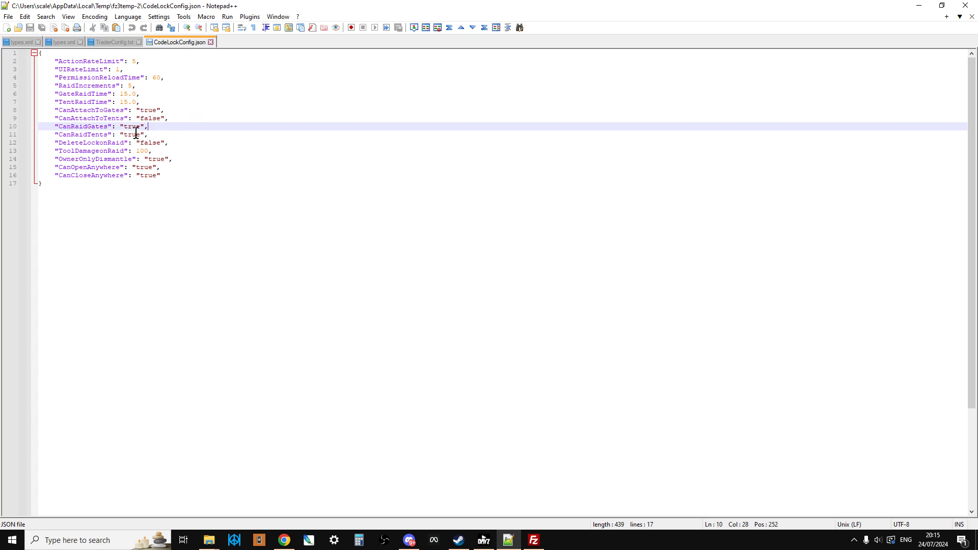
{"action": "left_click_drag", "start_coordinate": [150, 134], "coordinate": [51, 127]}
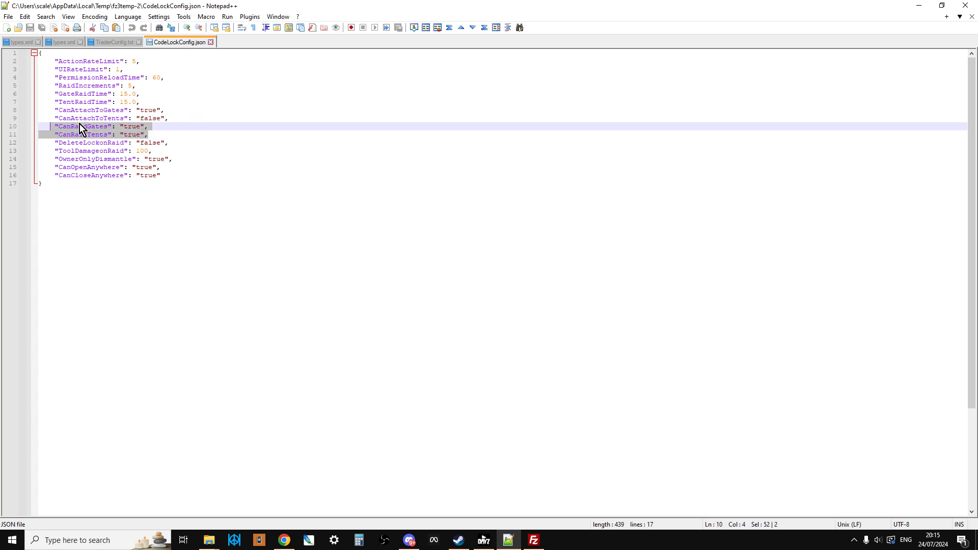
{"action": "left_click", "coordinate": [162, 131]}
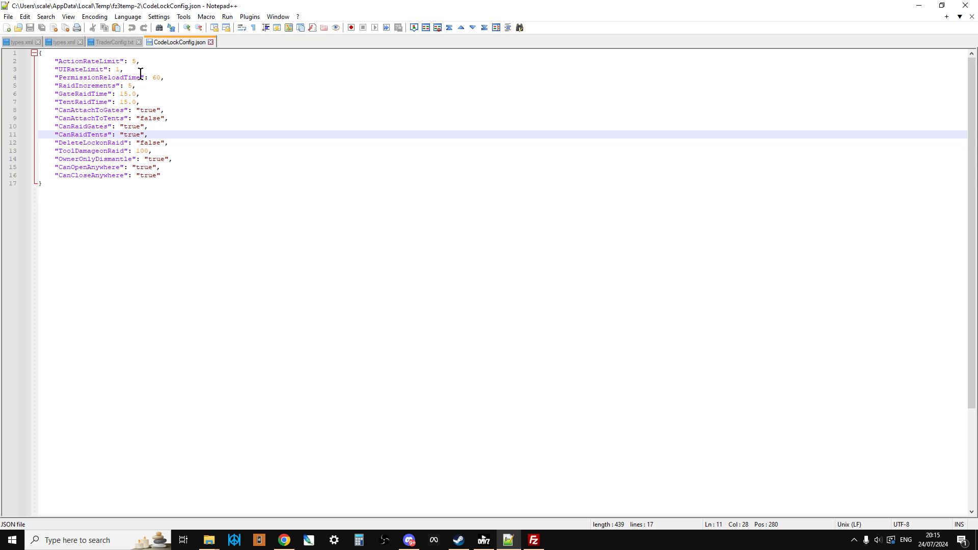
{"action": "left_click", "coordinate": [157, 126]}
{"action": "left_click", "coordinate": [163, 134]}
{"action": "left_click", "coordinate": [171, 118]}
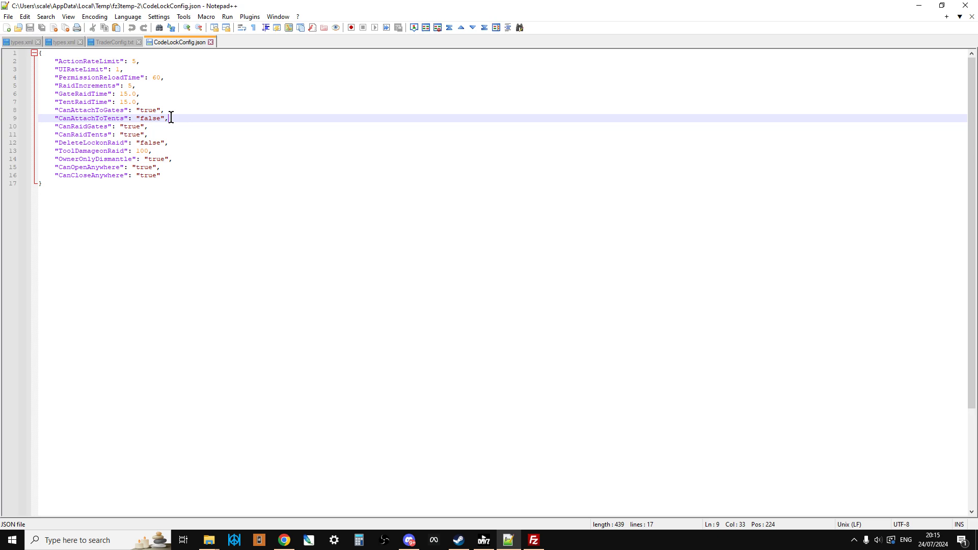
- Set the CanAttachToTents option in CodeLockConfig.json to "true"
{"action": "left_click", "coordinate": [161, 118]}
{"action": "key", "text": "BackSpace"}
{"action": "key", "text": "BackSpace"}
{"action": "key", "text": "BackSpace"}
{"action": "key", "text": "BackSpace"}
{"action": "key", "text": "BackSpace"}
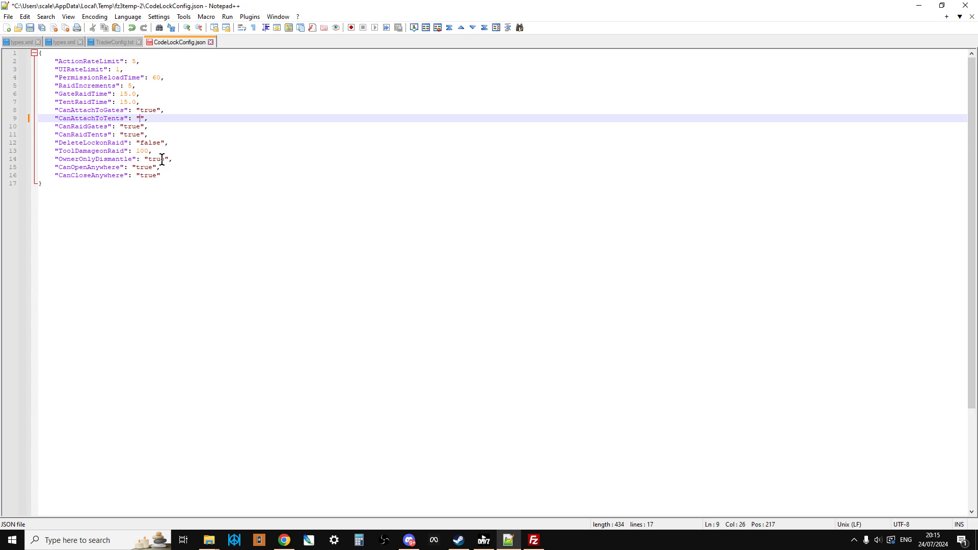
{"action": "type", "text": "true"}
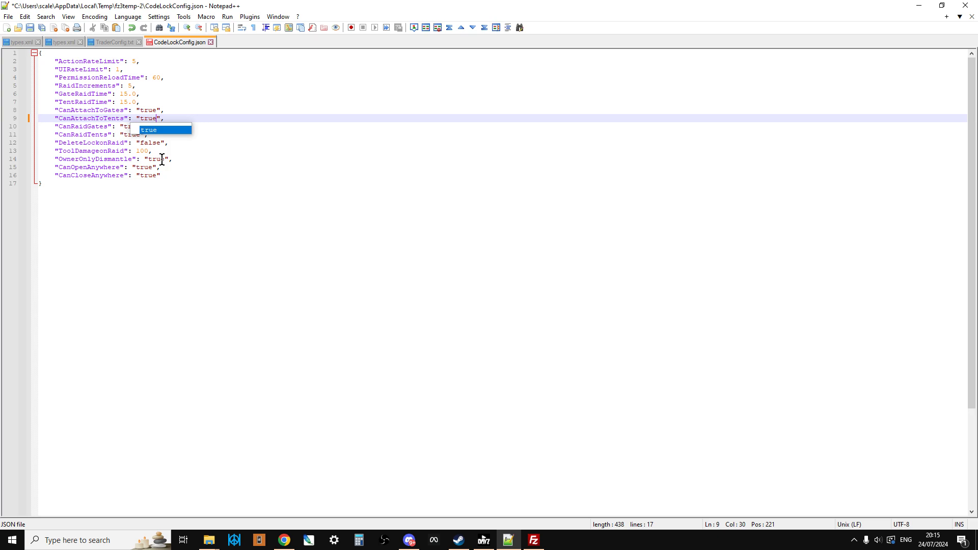
{"action": "left_click", "coordinate": [197, 165]}
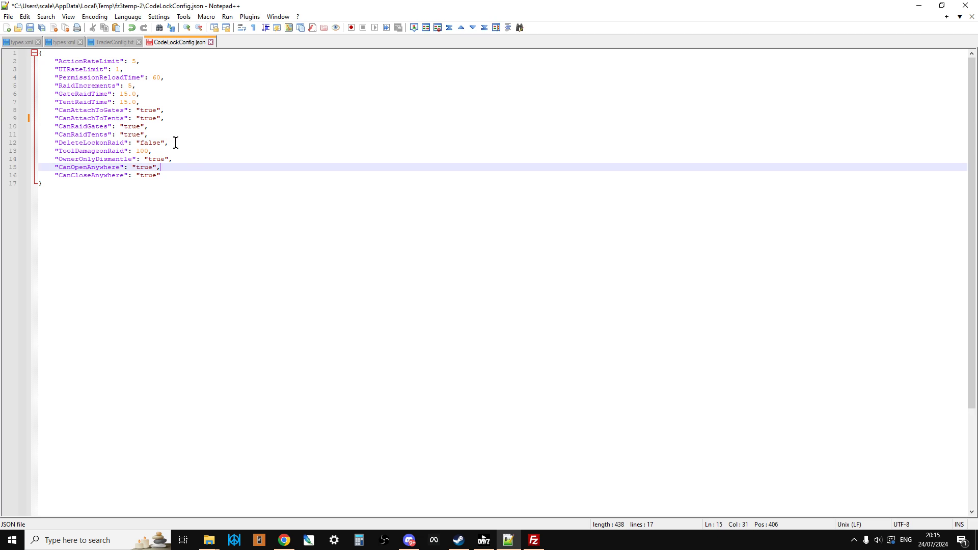
- Save CodeLockConfig.json and upload the changed file back to the server through FileZilla
{"action": "left_click", "coordinate": [26, 26]}
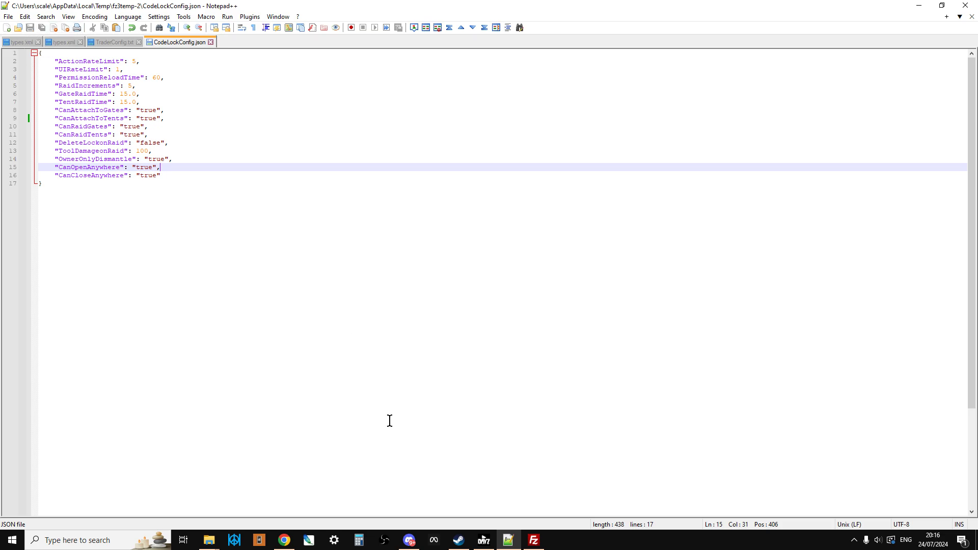
{"action": "left_click", "coordinate": [534, 539]}
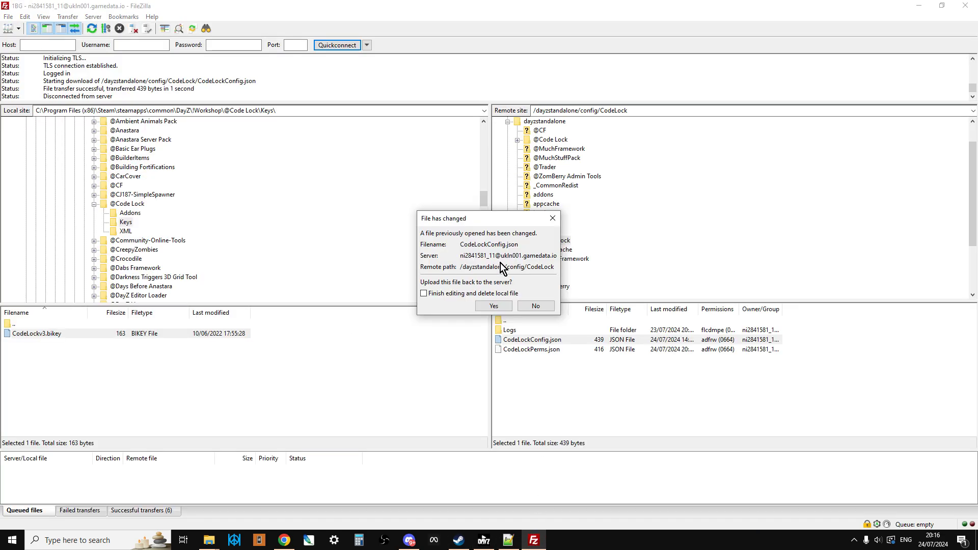
{"action": "left_click", "coordinate": [488, 304]}
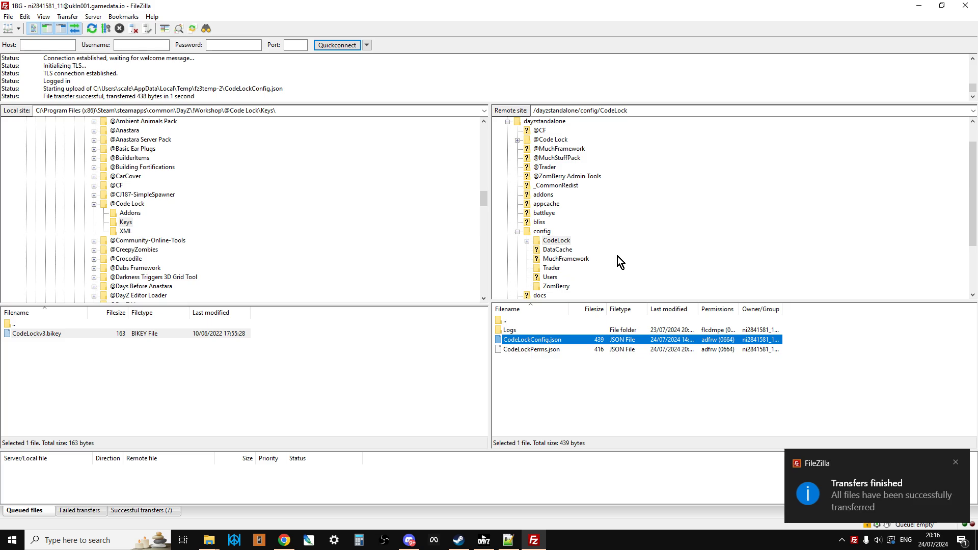
- Review the contents of the server's config folder and its CodeLock subfolder
{"action": "left_click", "coordinate": [517, 232]}
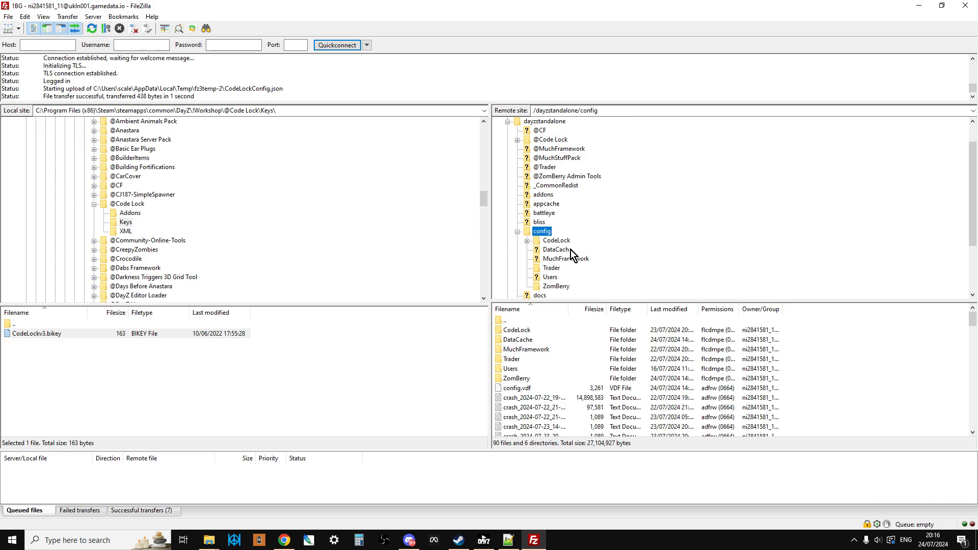
{"action": "left_click", "coordinate": [565, 242]}
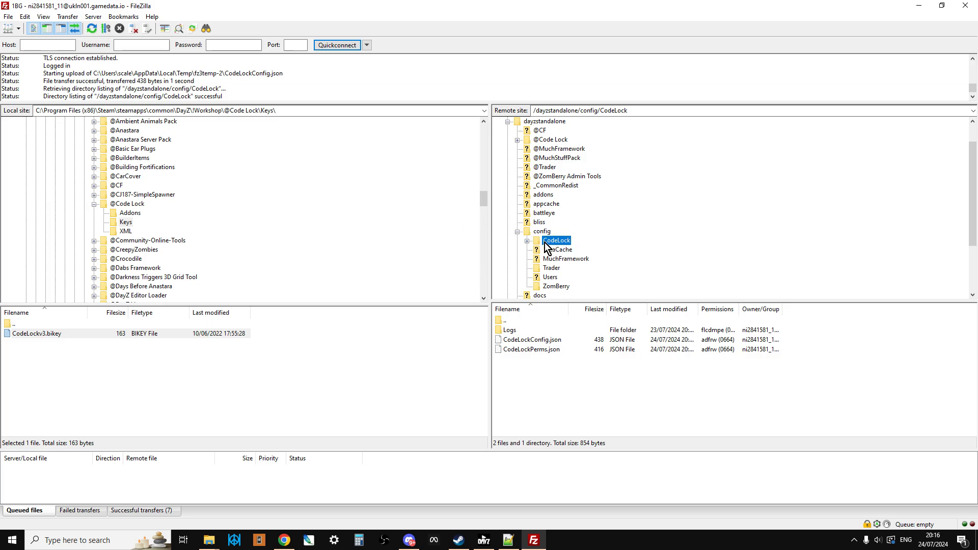
{"action": "left_click", "coordinate": [536, 233]}
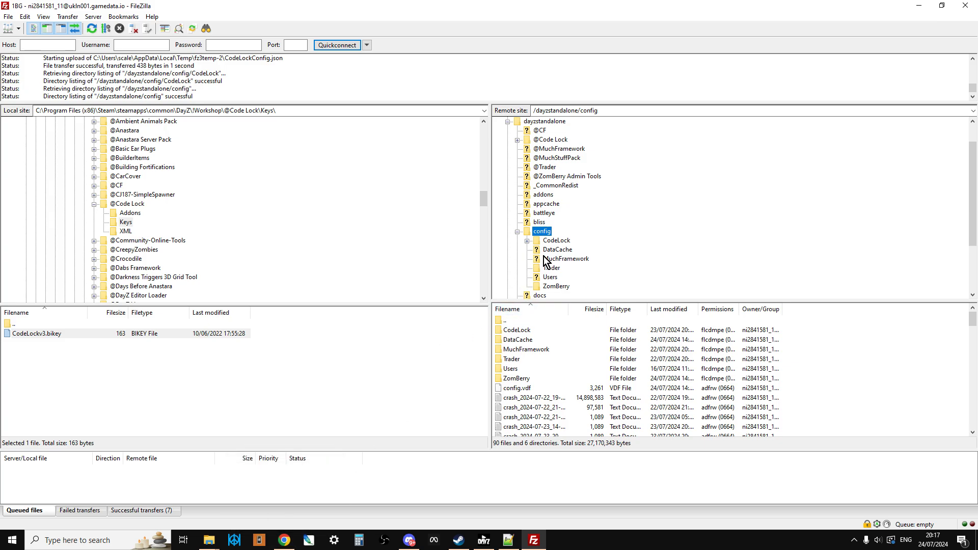
- Switch to Chrome and look over the Code Lock mod's Steam Workshop page
{"action": "left_click", "coordinate": [285, 530]}
{"action": "left_click", "coordinate": [469, 15]}
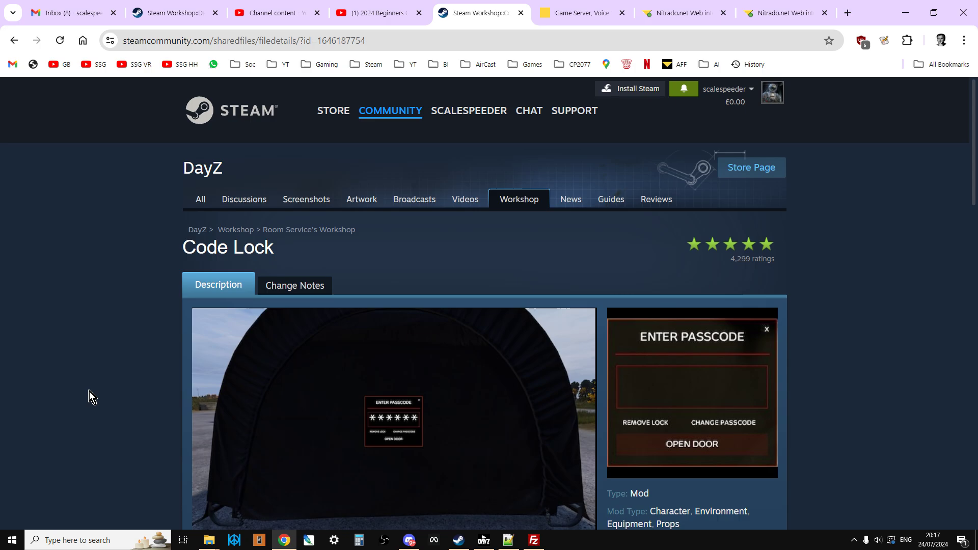
{"action": "scroll", "coordinate": [89, 391], "scroll_direction": "down", "scroll_amount": 3}
{"action": "scroll", "coordinate": [90, 397], "scroll_direction": "down", "scroll_amount": 1}
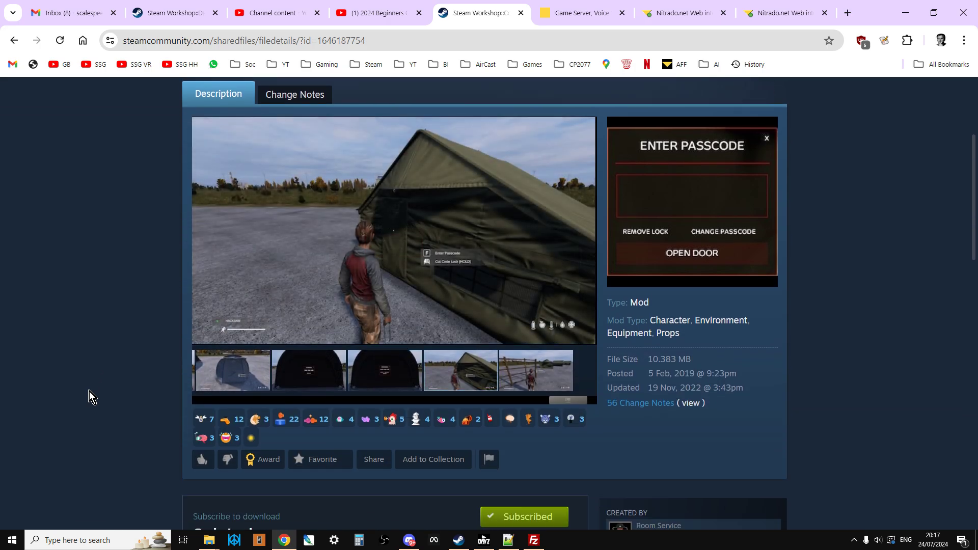
{"action": "scroll", "coordinate": [89, 391], "scroll_direction": "up", "scroll_amount": 3}
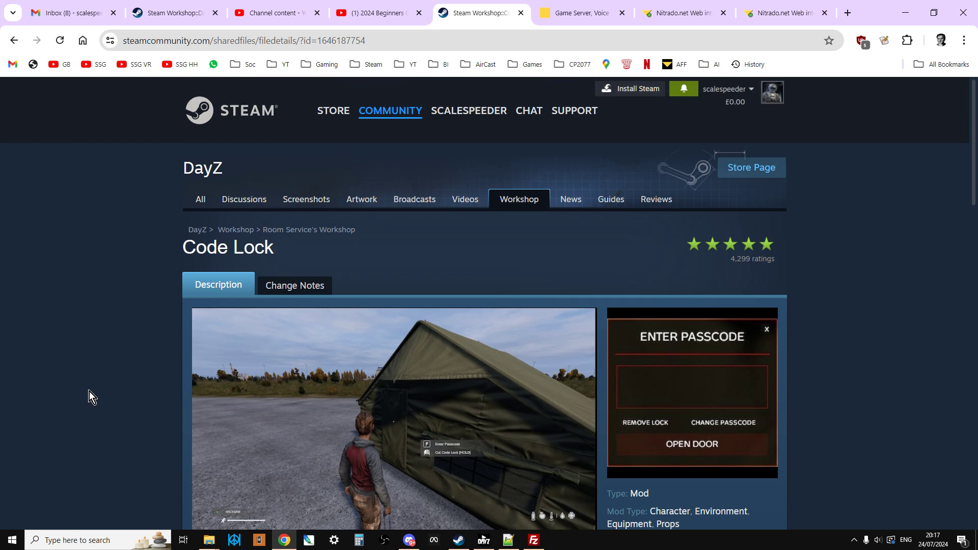